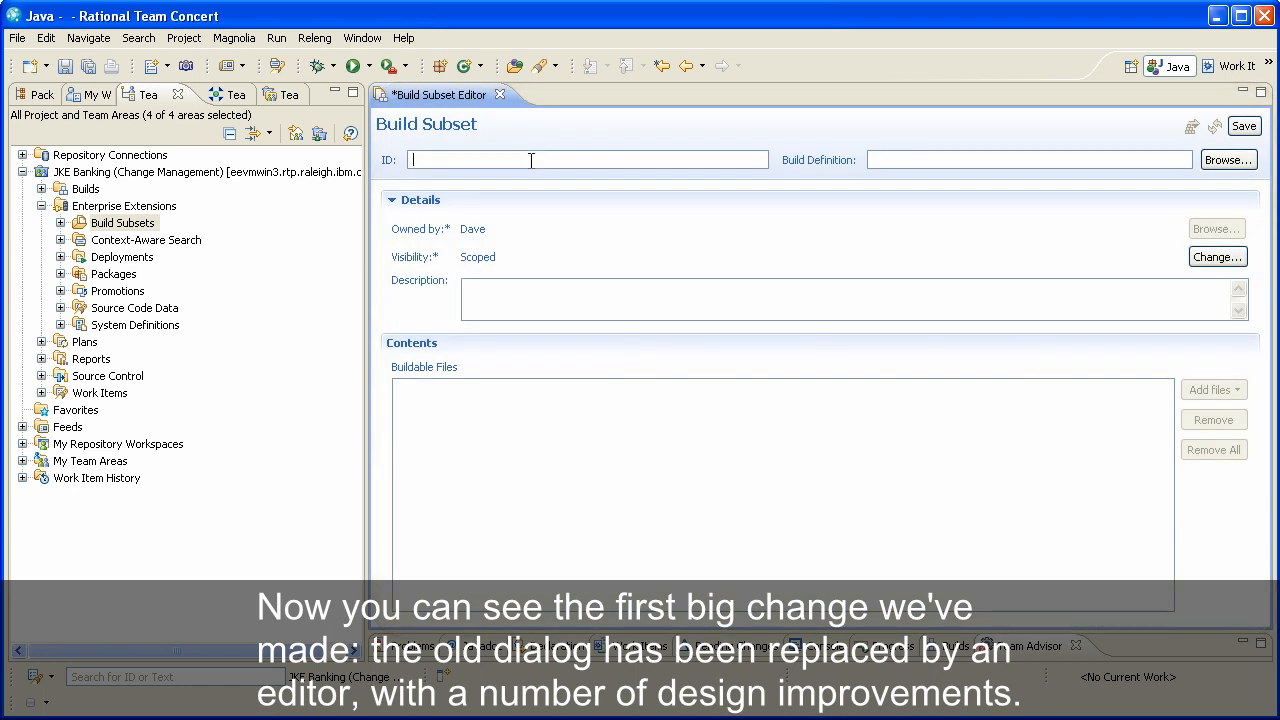
Step: Give the new build subset the ID "My Subset" and associate it with the mortgage.dev build definition
type("My Subset")
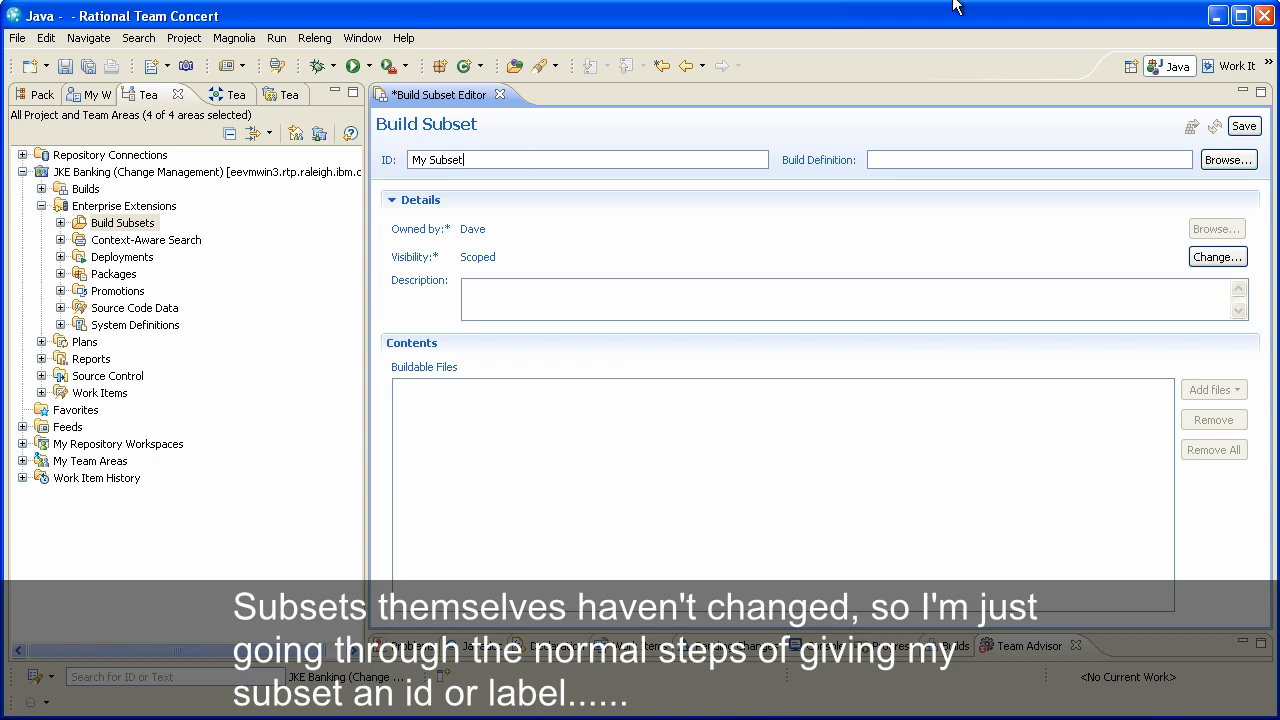
left_click(1240, 162)
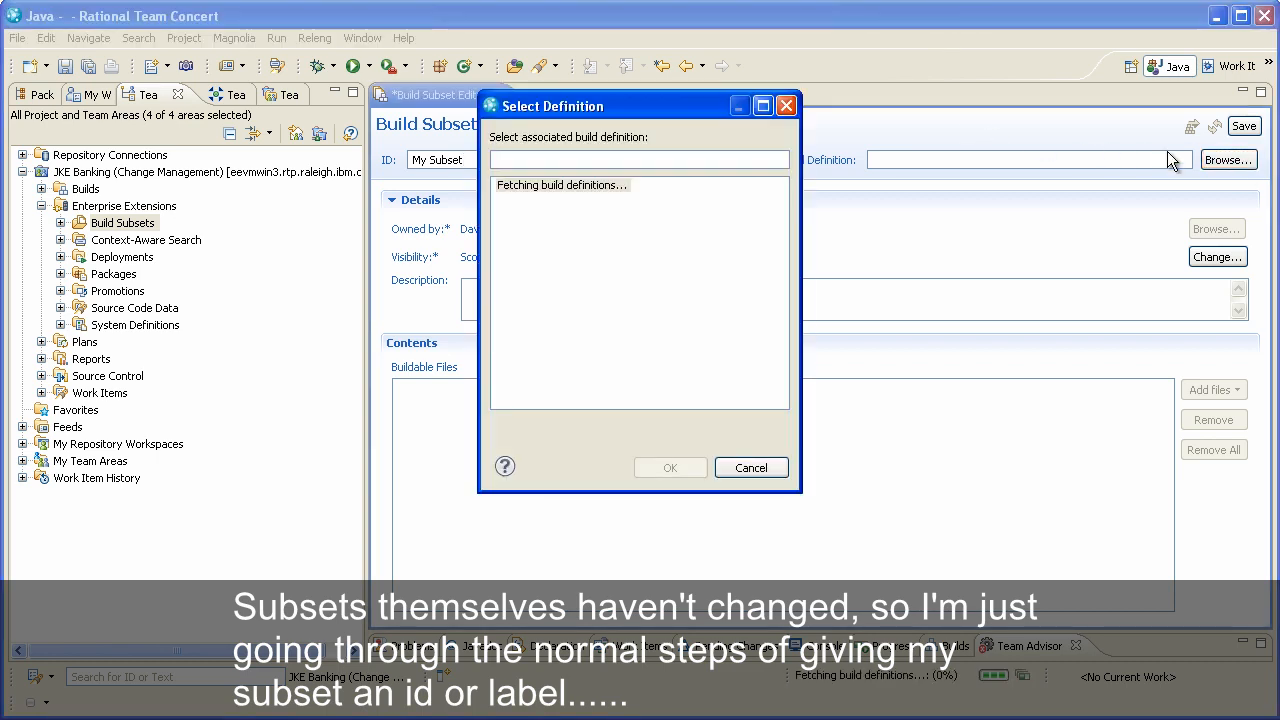
left_click(566, 189)
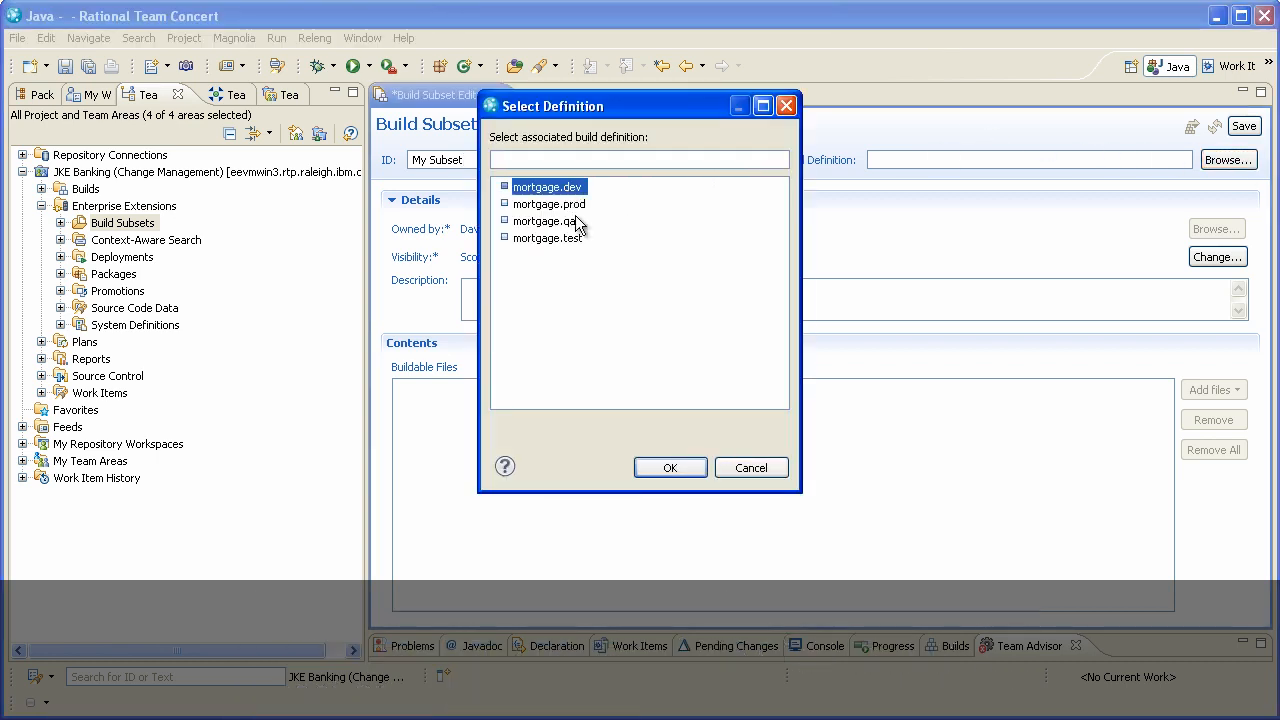
left_click(670, 468)
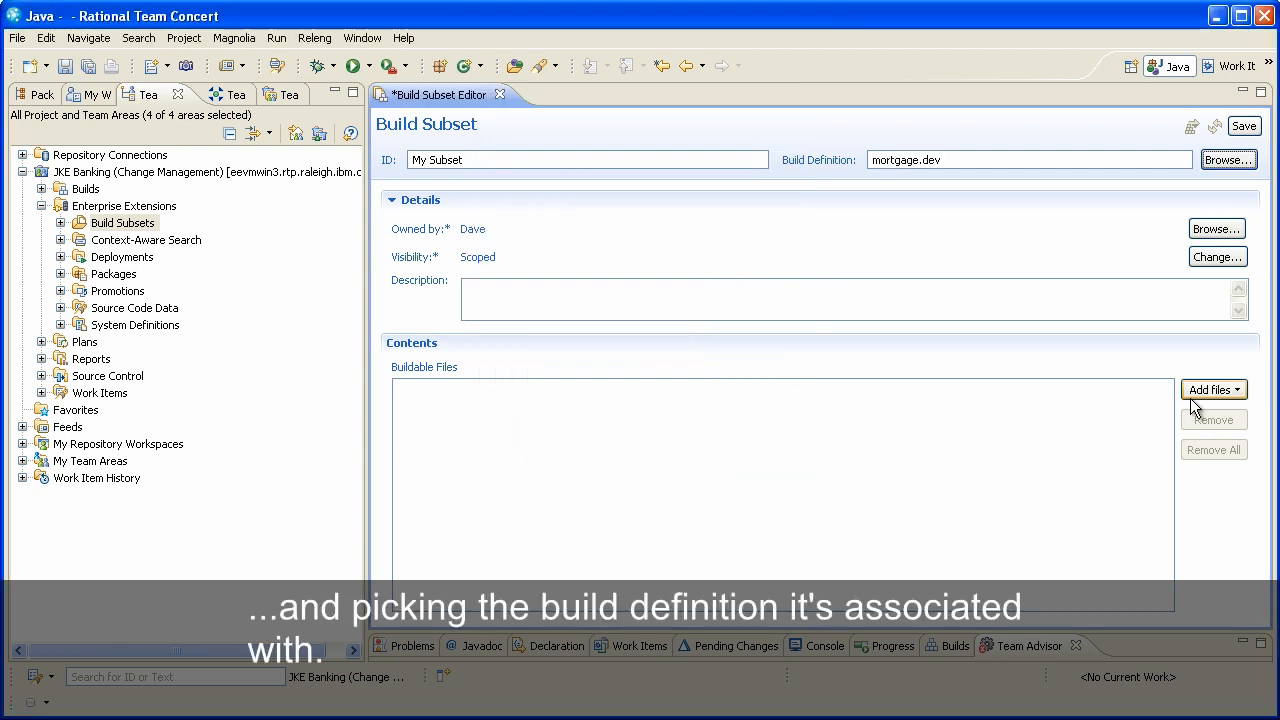
Step: Add buildable files to My Subset using work item "90: Code Review" and select both added COBOL files
left_click(1237, 392)
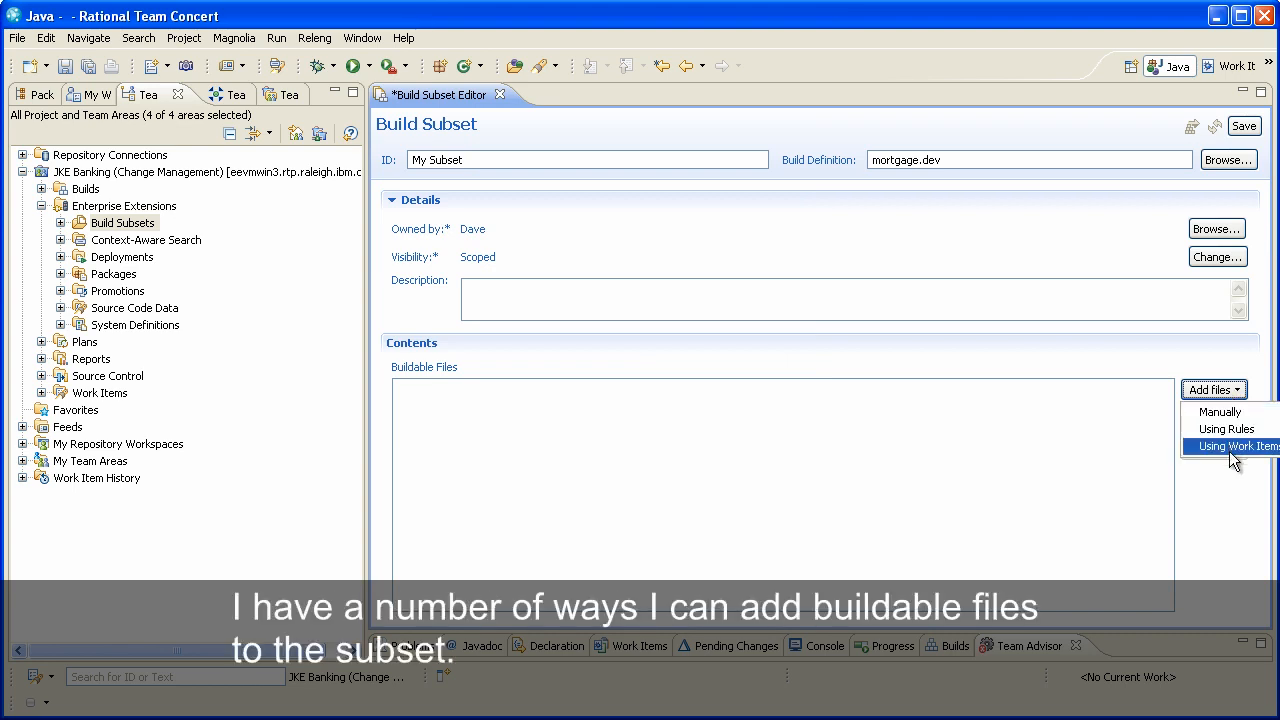
left_click(1235, 447)
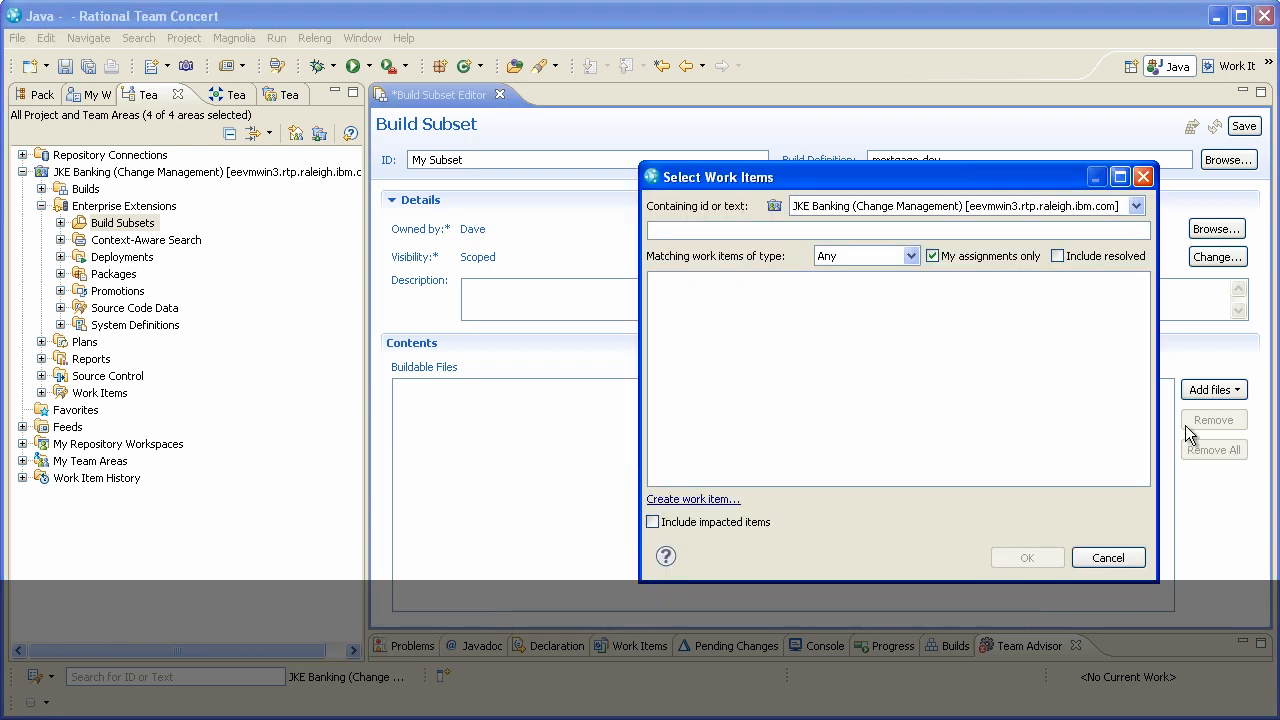
type("90")
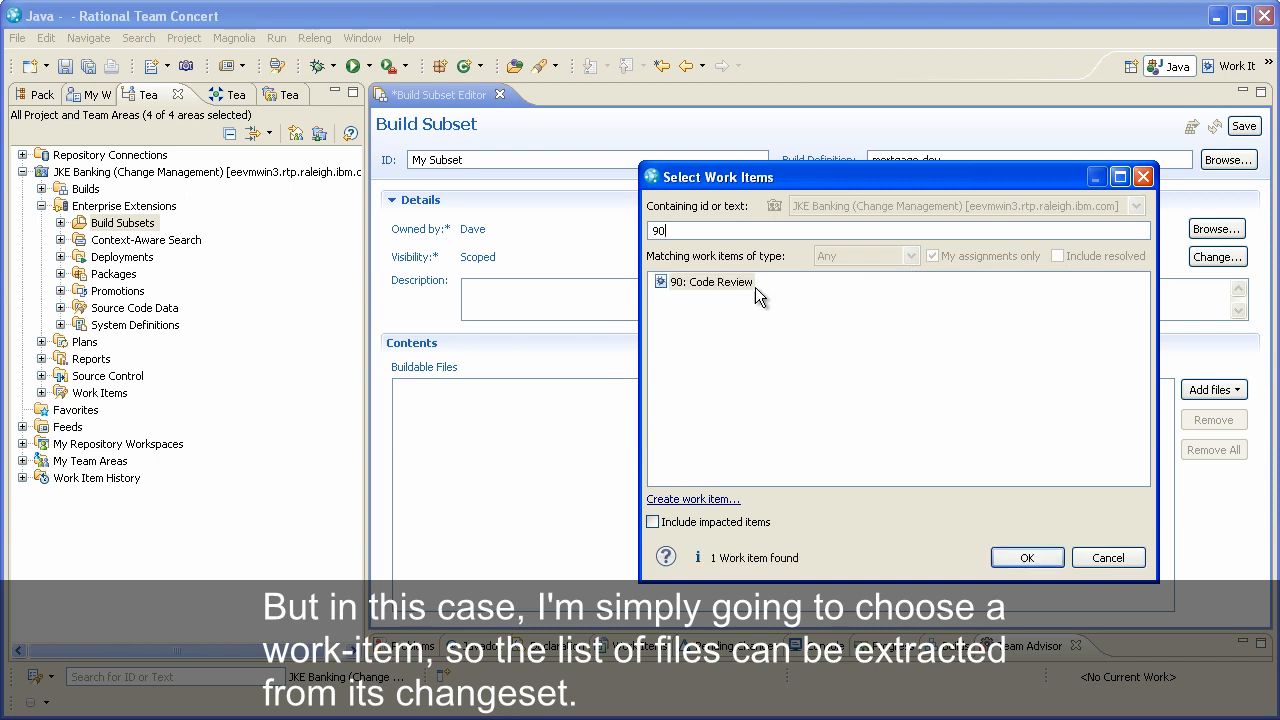
left_click(737, 284)
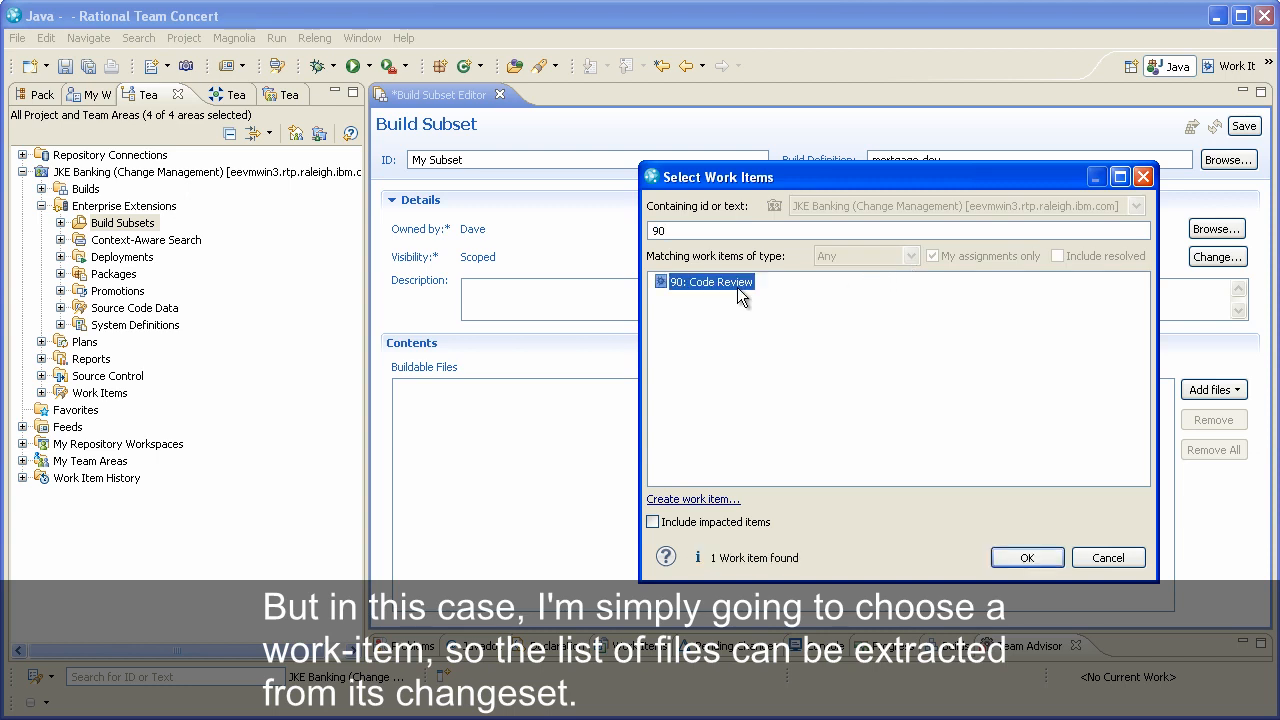
left_click(1013, 553)
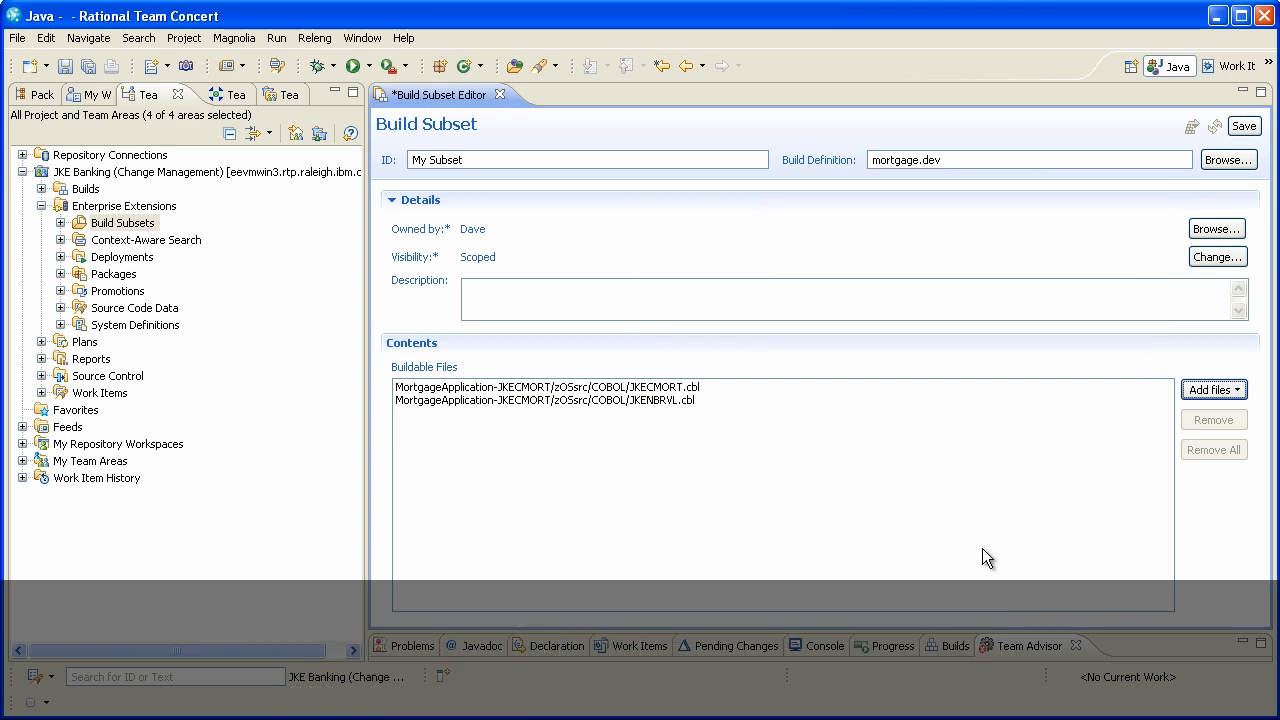
left_click(657, 400)
left_click(656, 392, "shift")
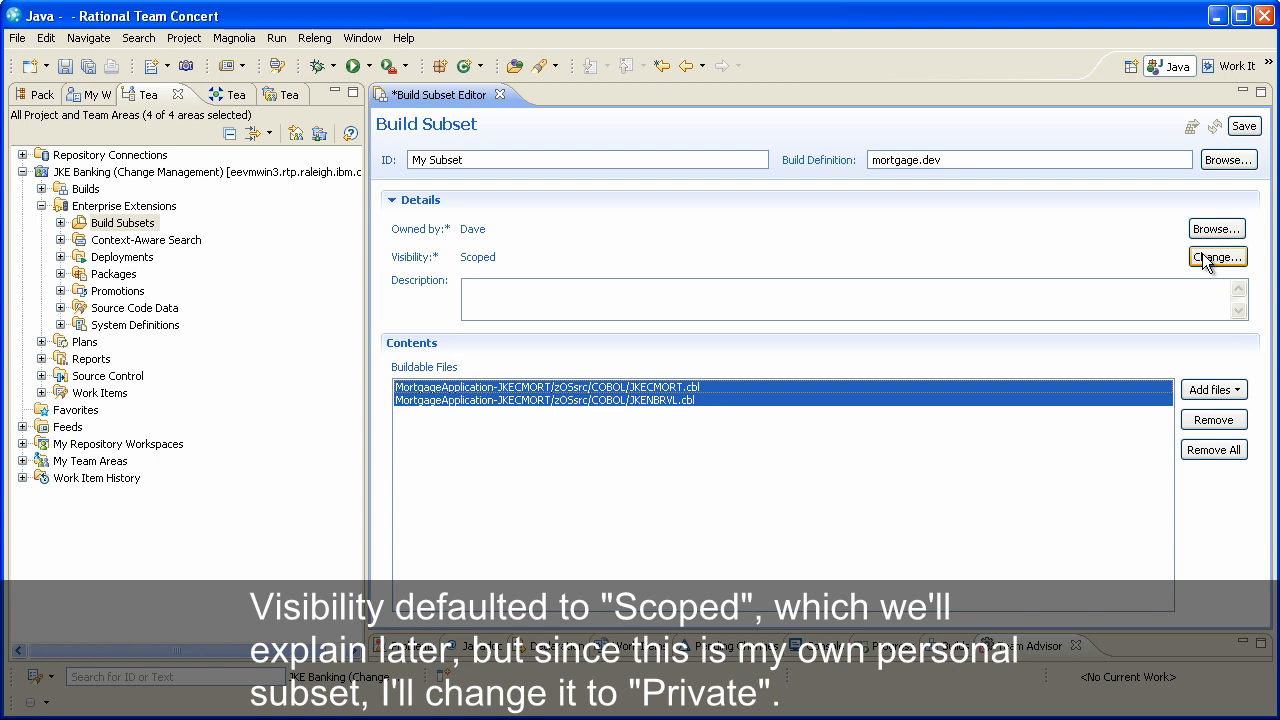
Step: Set the read access of My Subset to Private and save the subset
left_click(1204, 260)
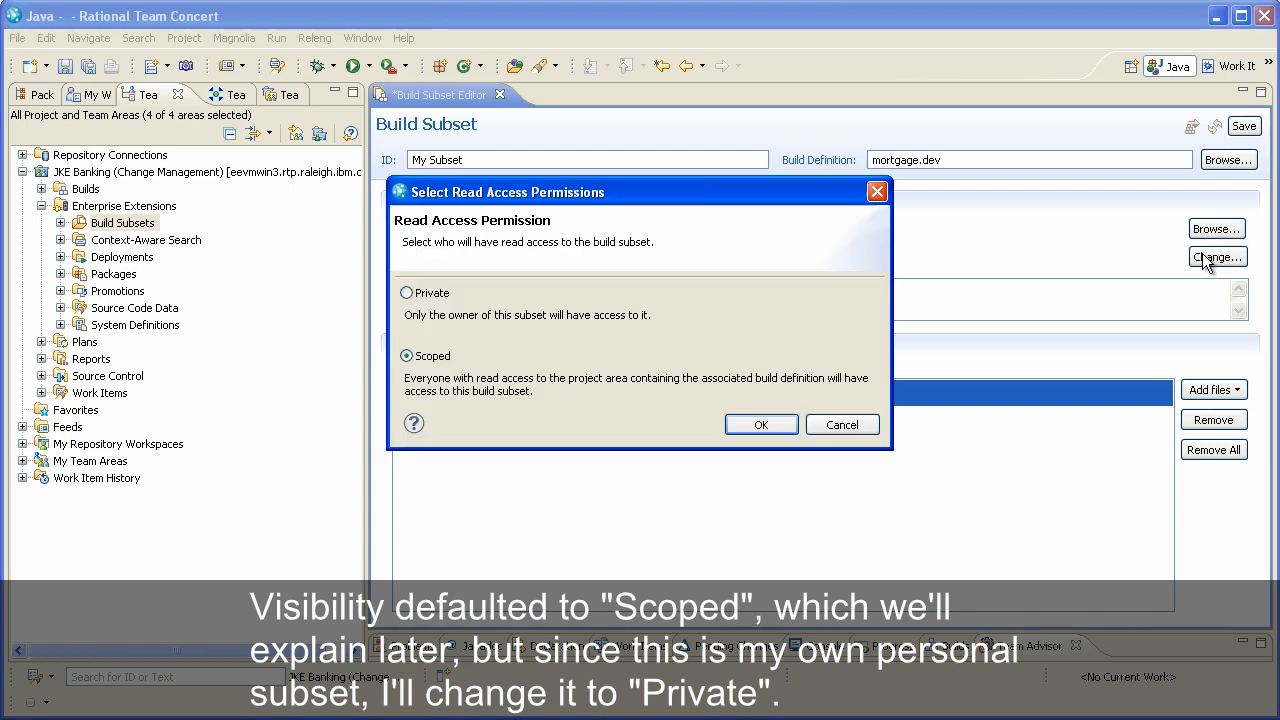
left_click(437, 295)
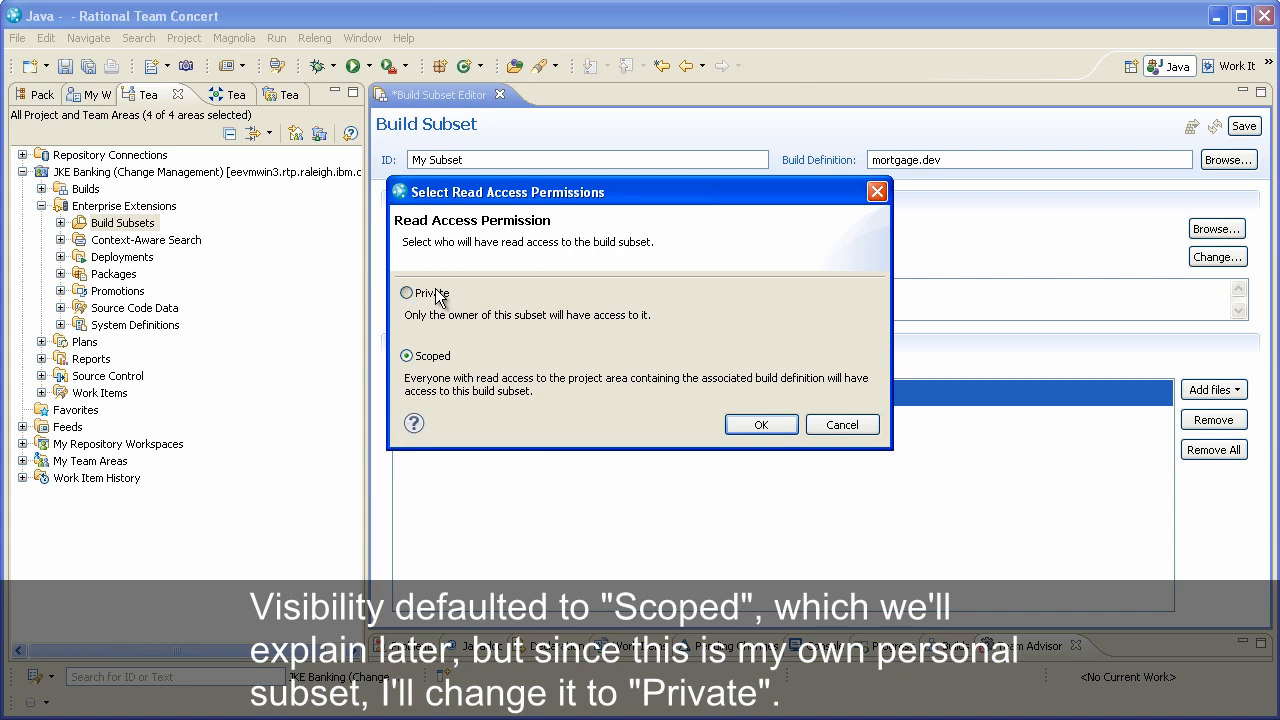
left_click(757, 428)
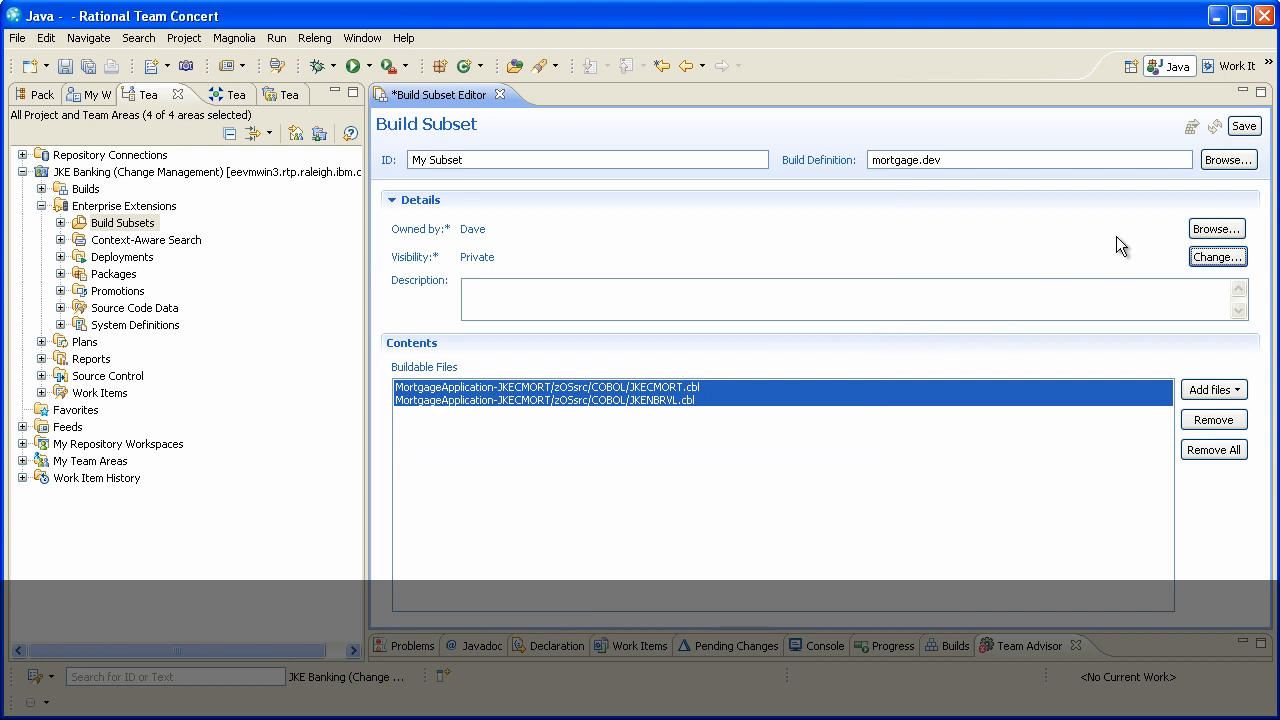
left_click(1242, 127)
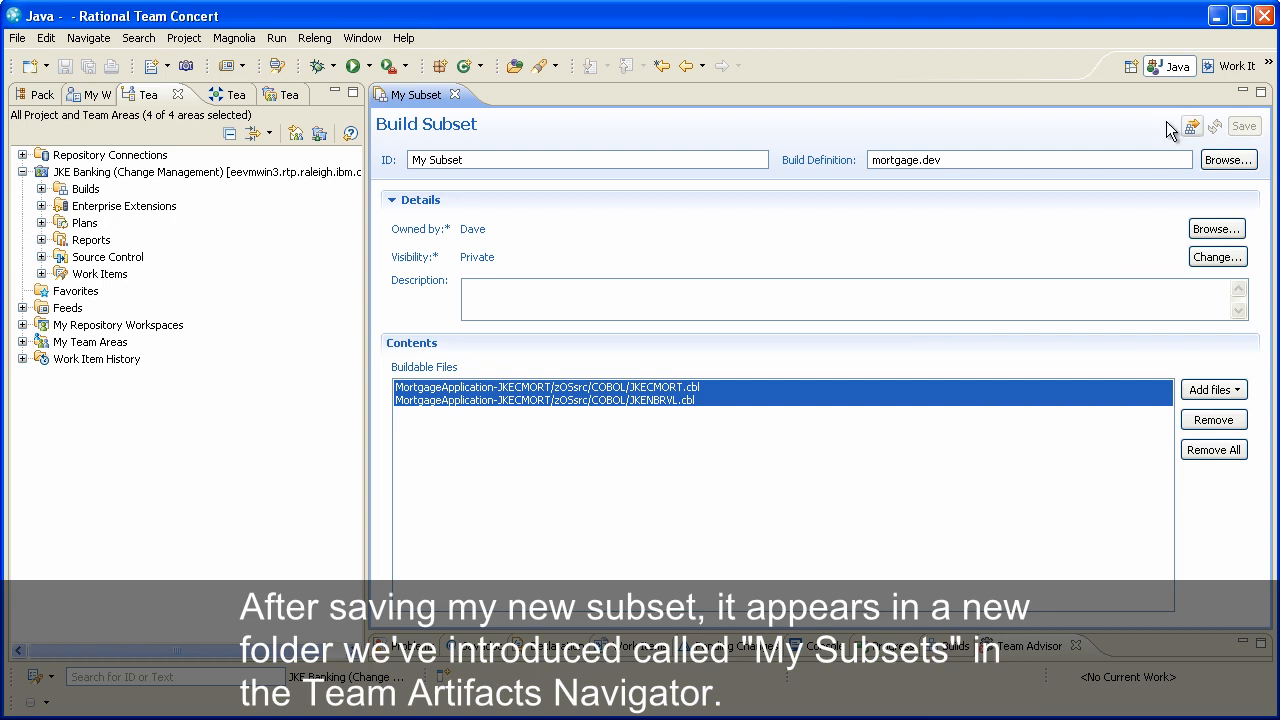
Step: Expand Enterprise Extensions, Build Subsets and the My Subsets folder to locate the saved subset
left_click(41, 206)
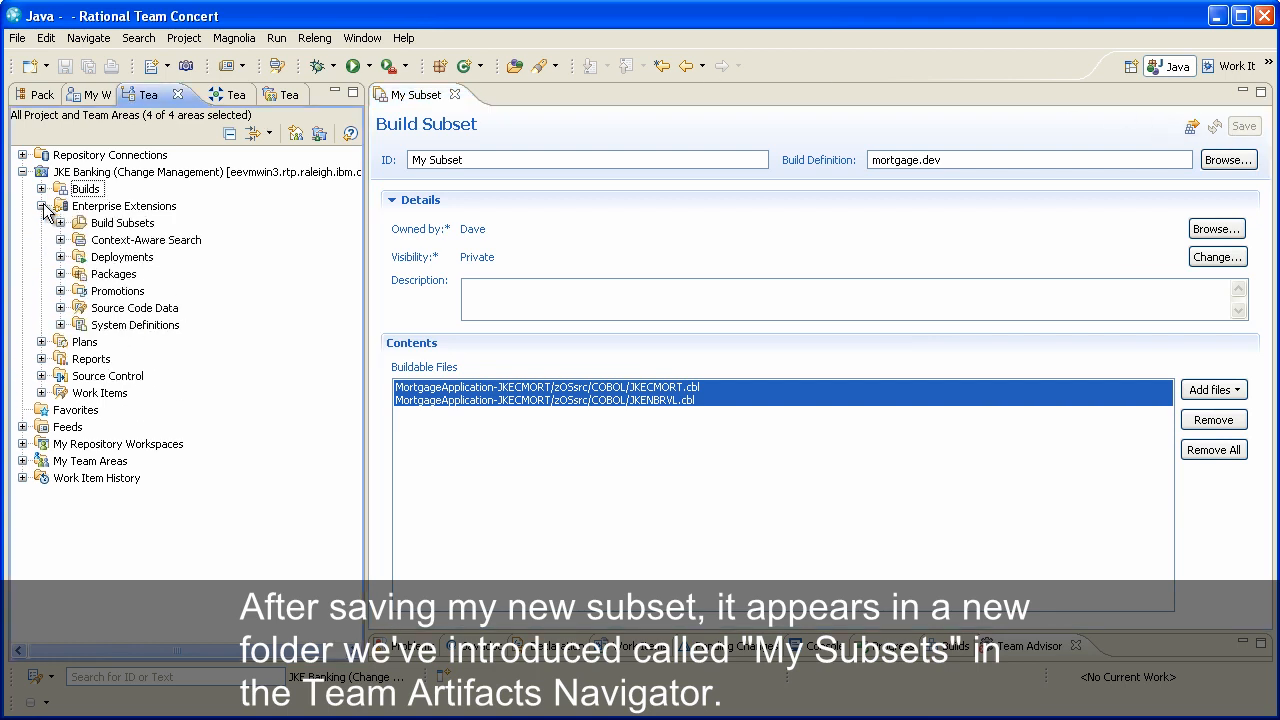
left_click(60, 223)
left_click(79, 240)
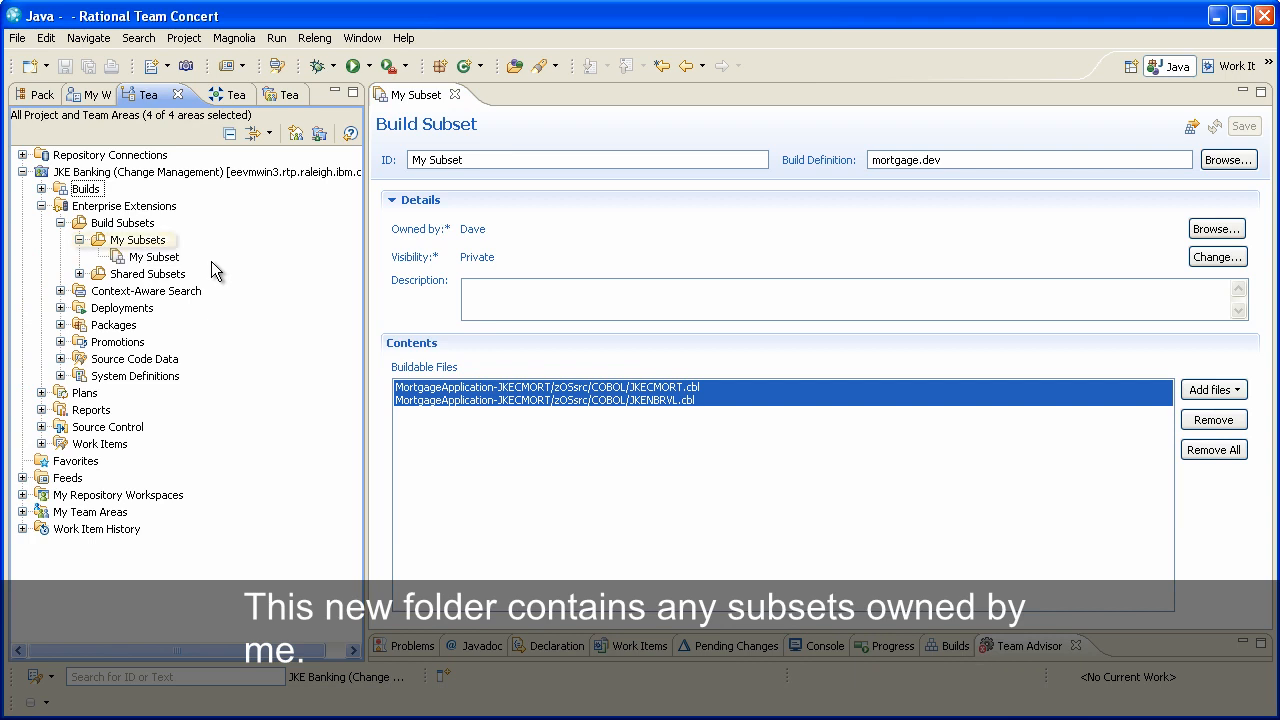
Step: Open the build request for My Subset from the project tree and from the subset editor, dismissing it without submitting
left_click(160, 261)
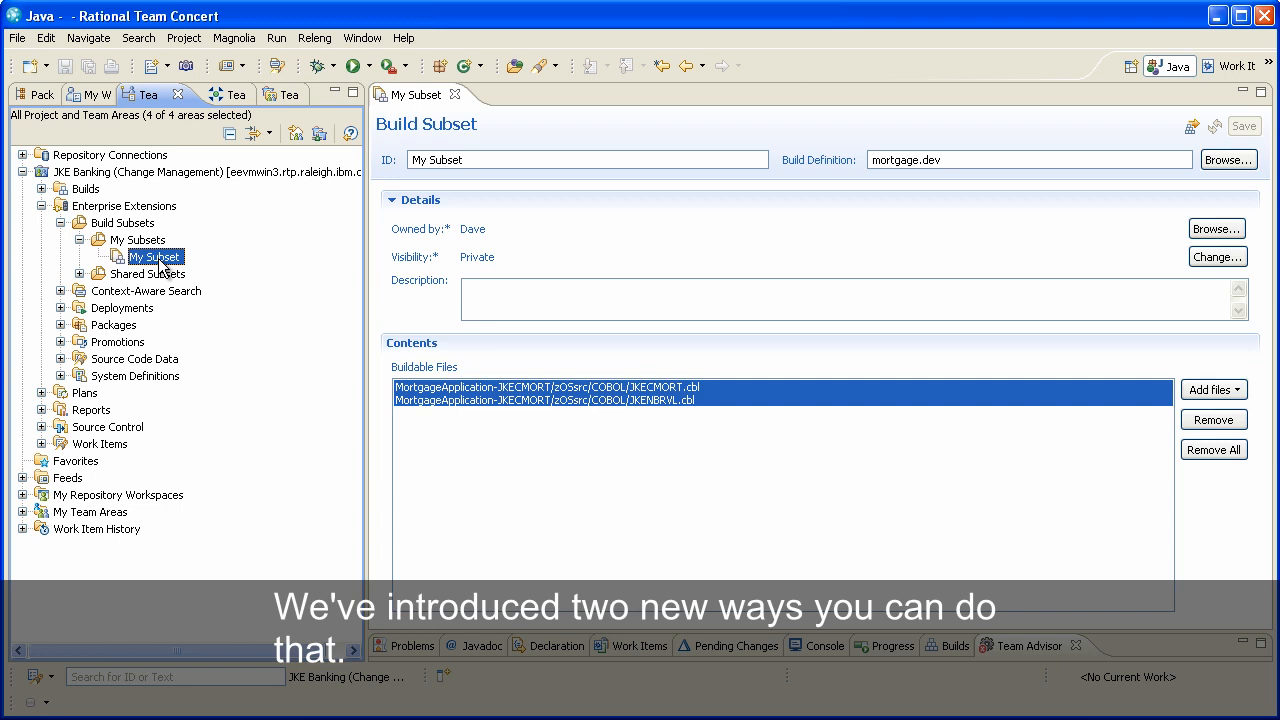
right_click(160, 262)
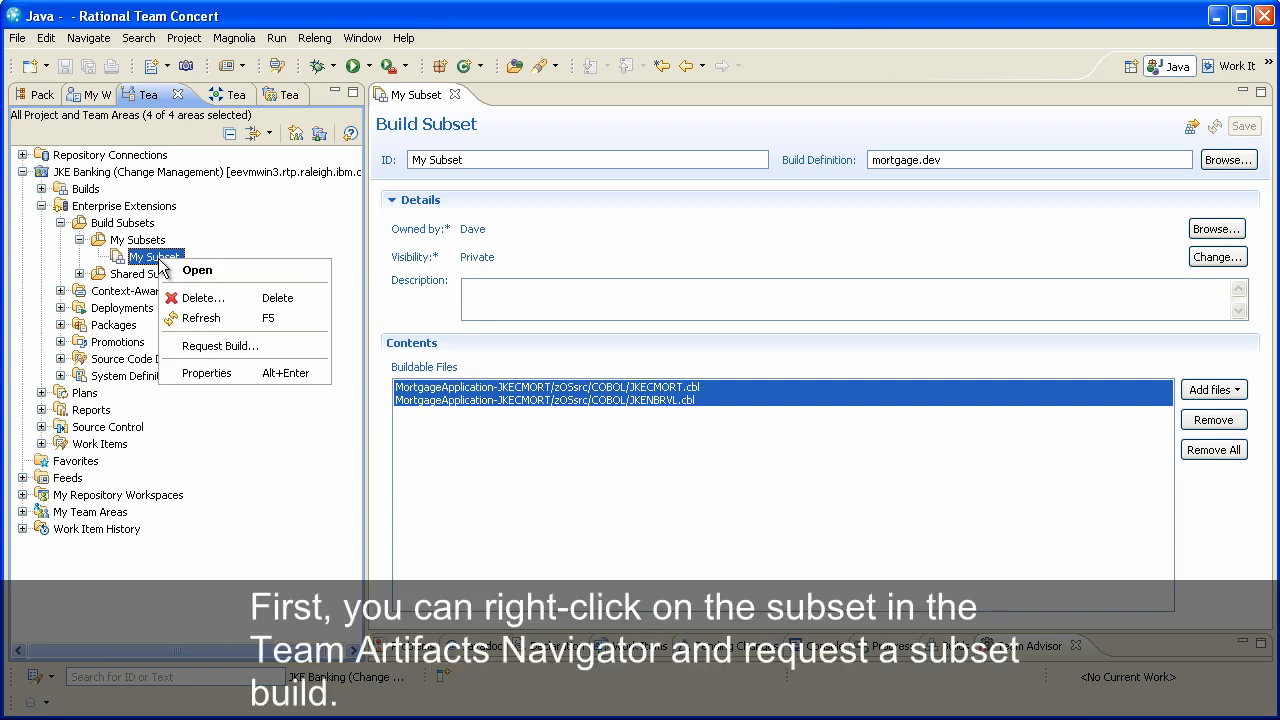
left_click(220, 346)
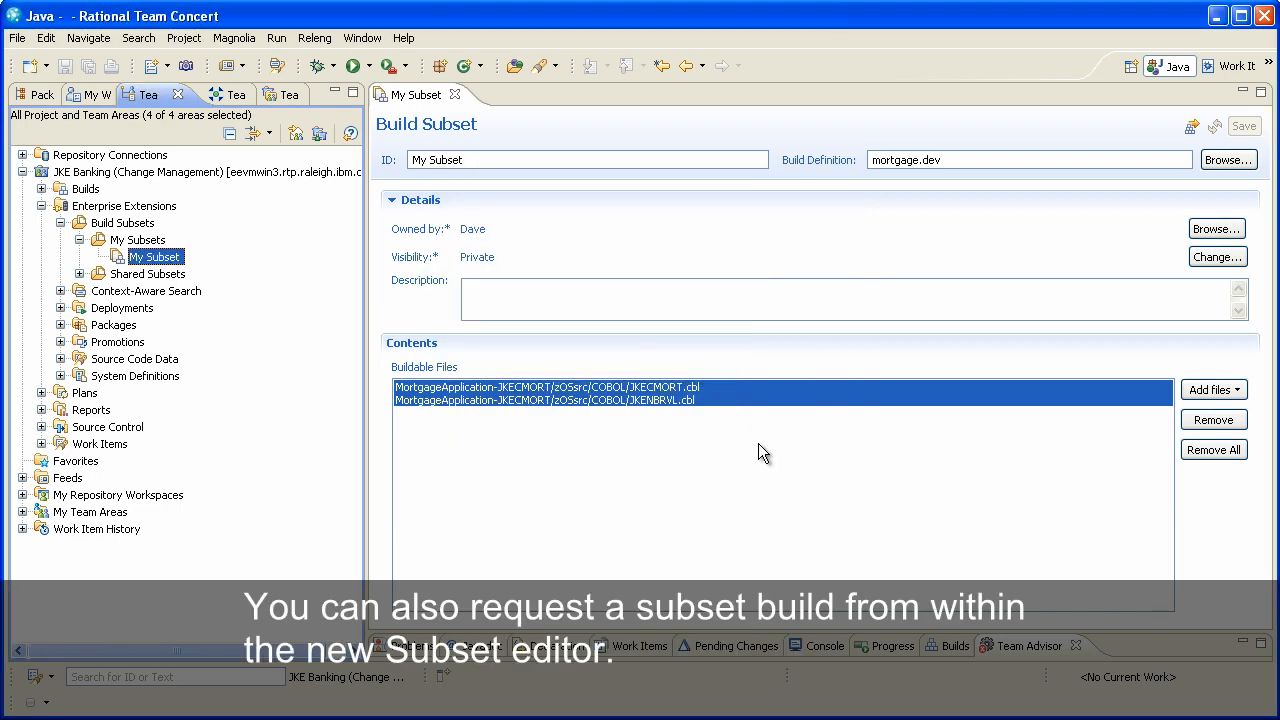
left_click(1192, 128)
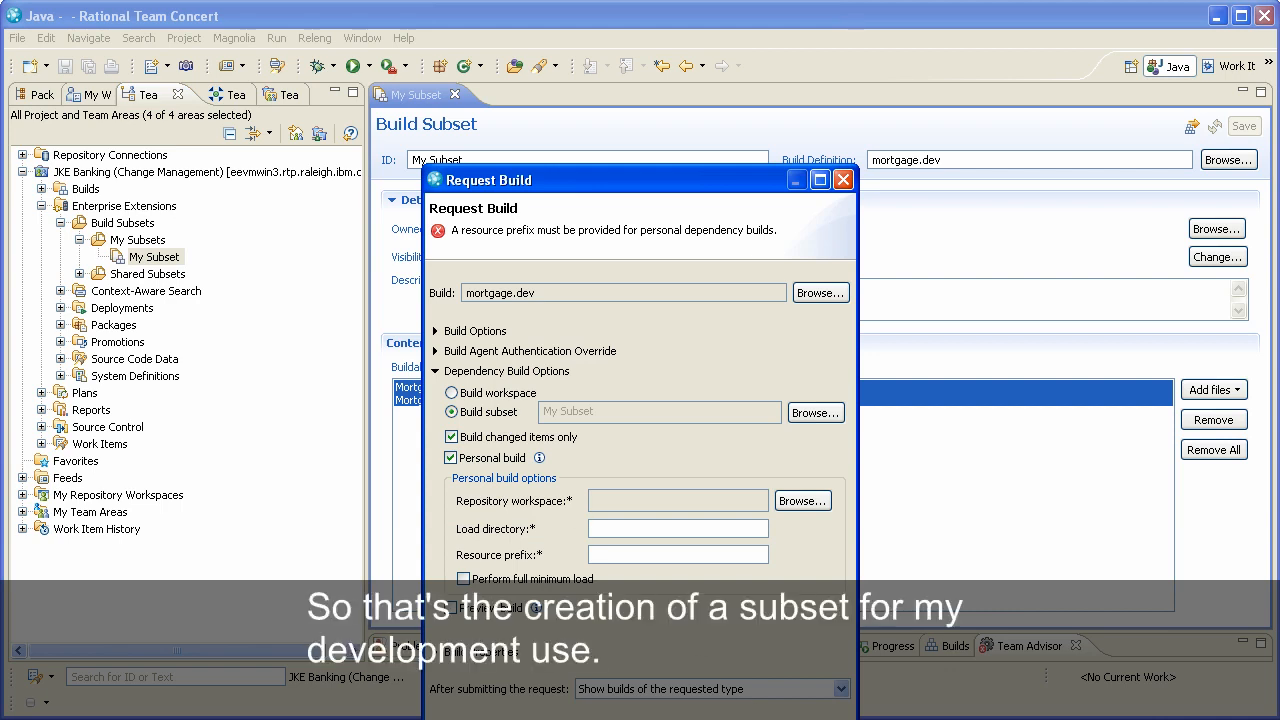
key("Escape")
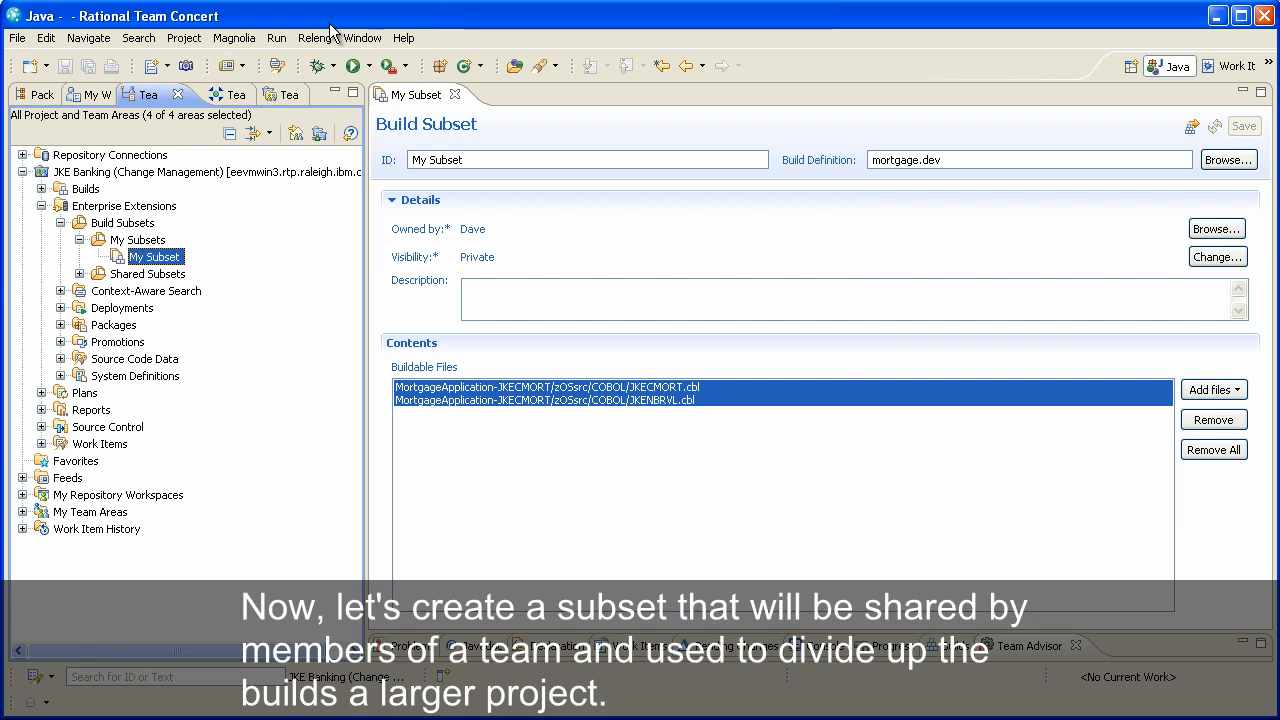
Step: Create a new build subset with the ID "Team Subset" and associate it with the mortgage.dev build definition
left_click(115, 222)
right_click(114, 222)
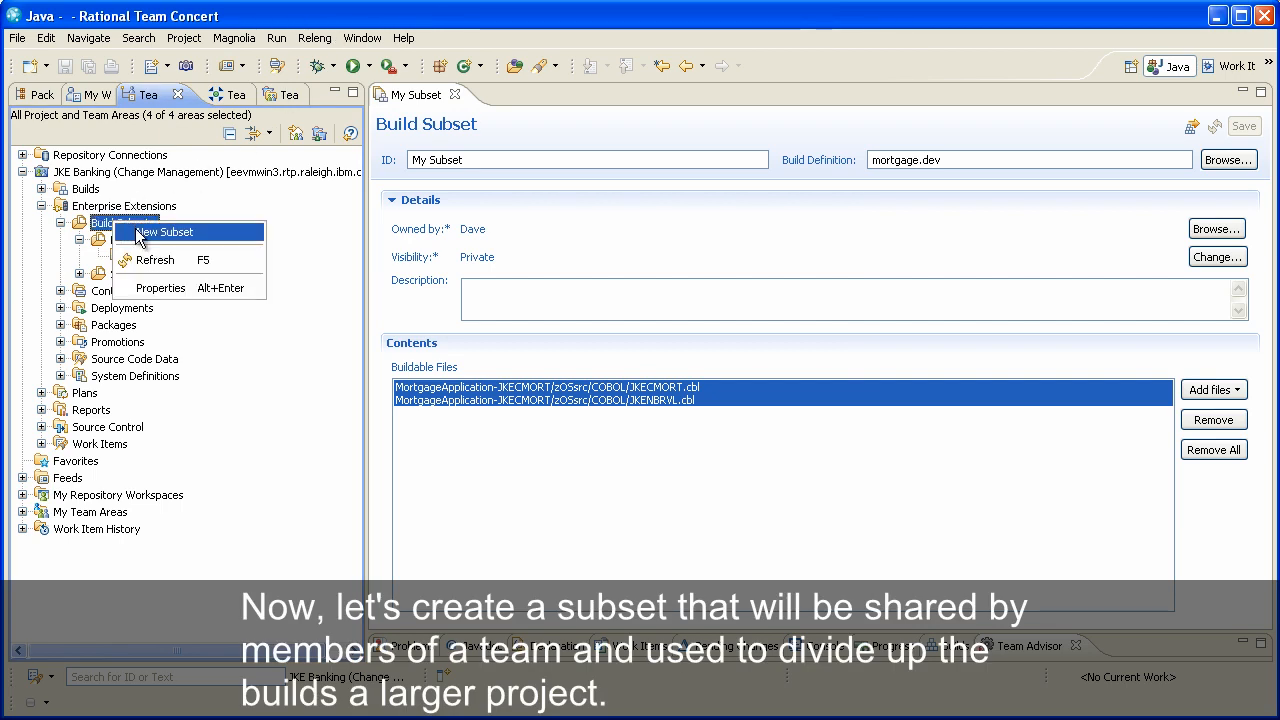
left_click(140, 233)
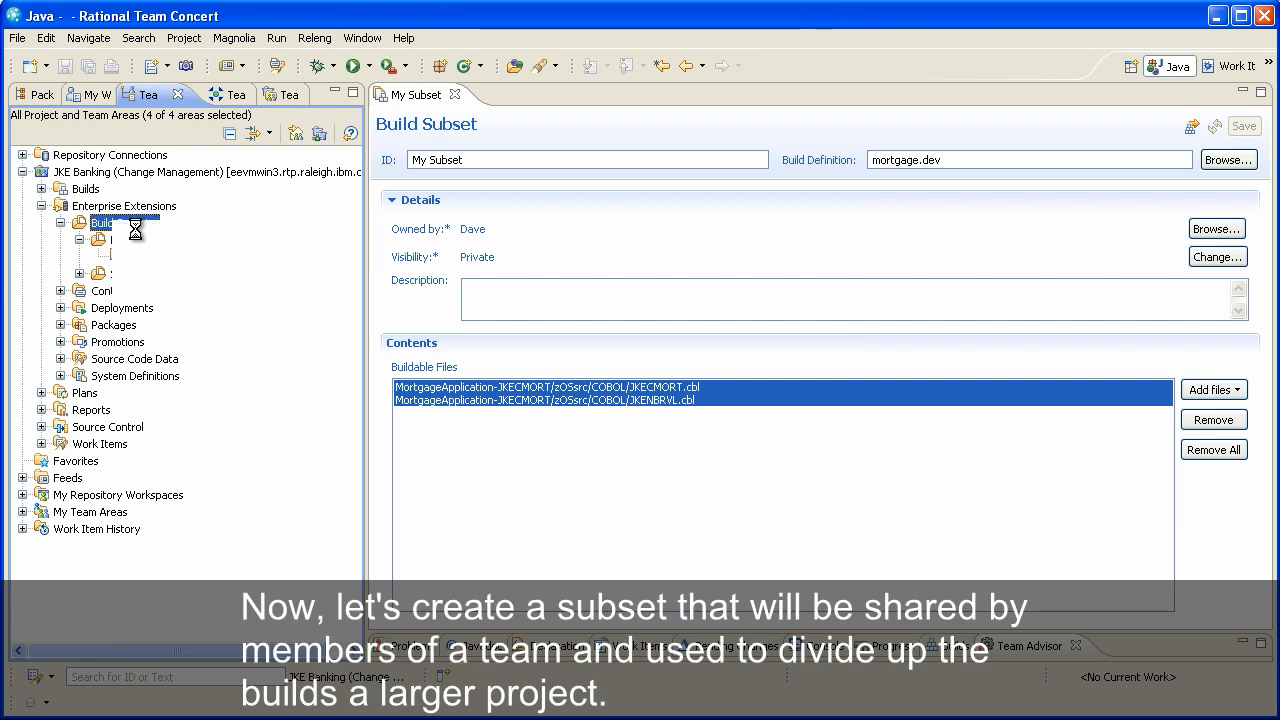
left_click(460, 160)
type("Team Subset")
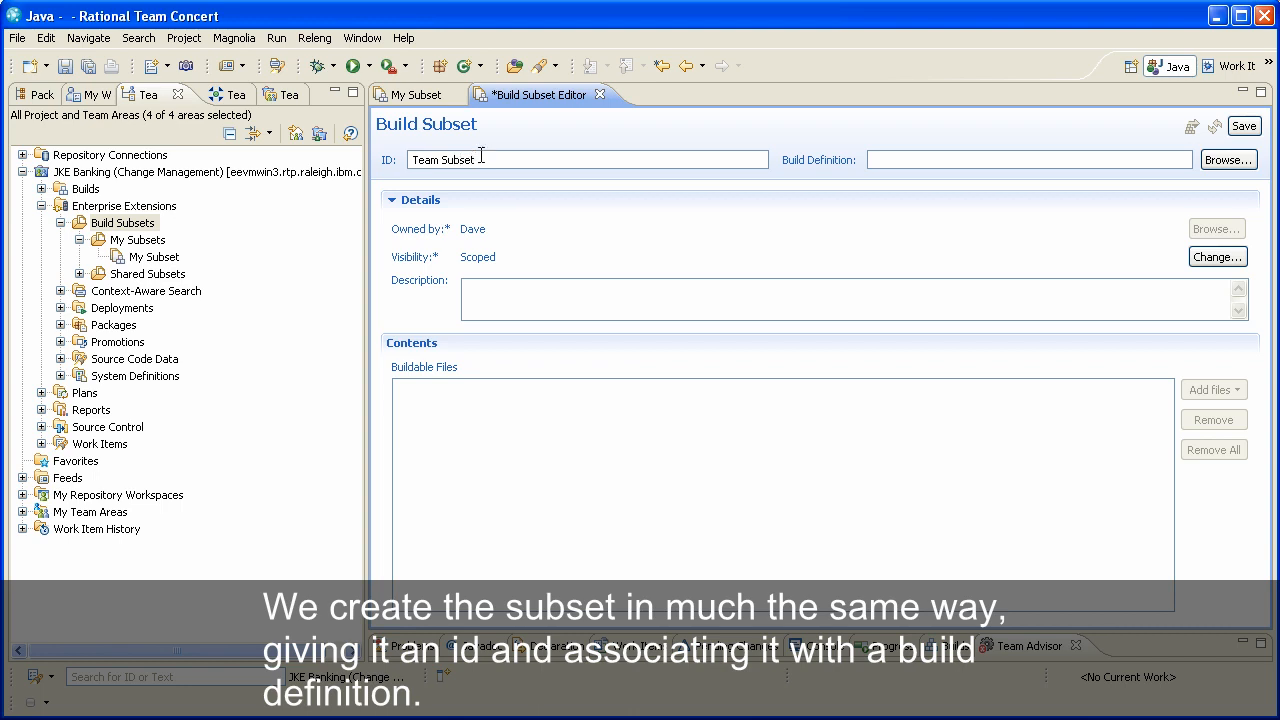
left_click(1208, 166)
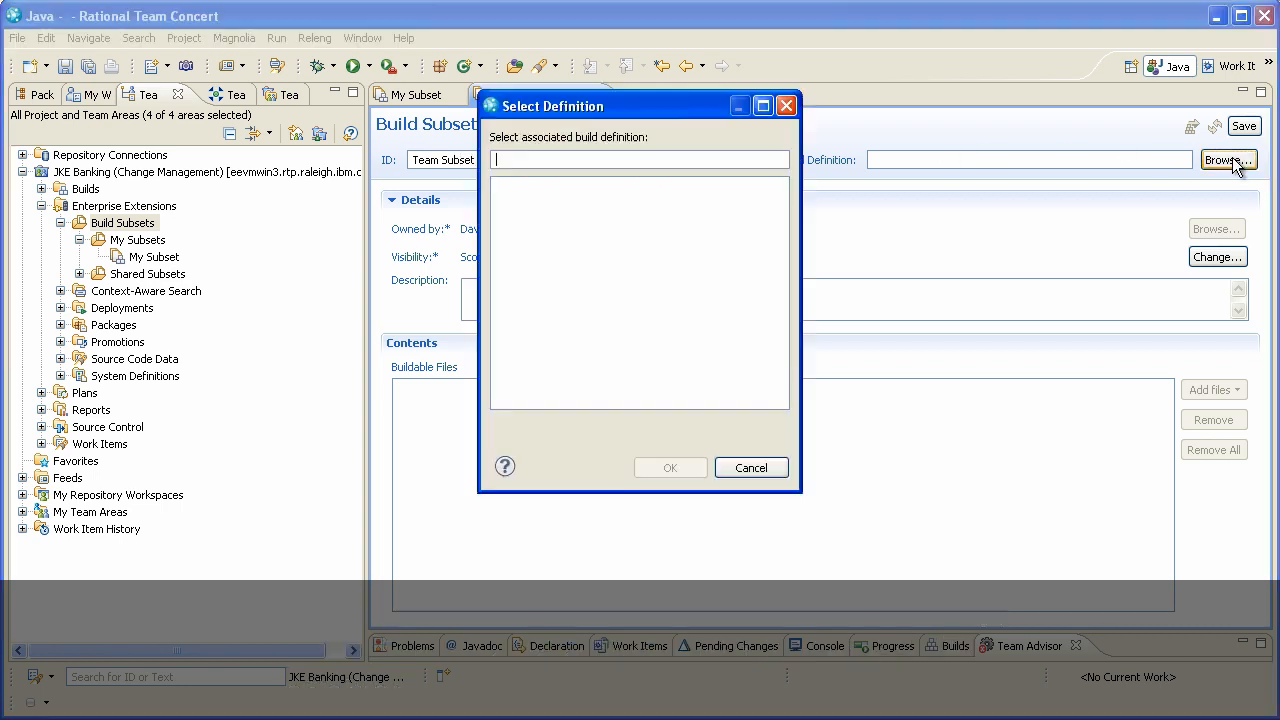
left_click(542, 189)
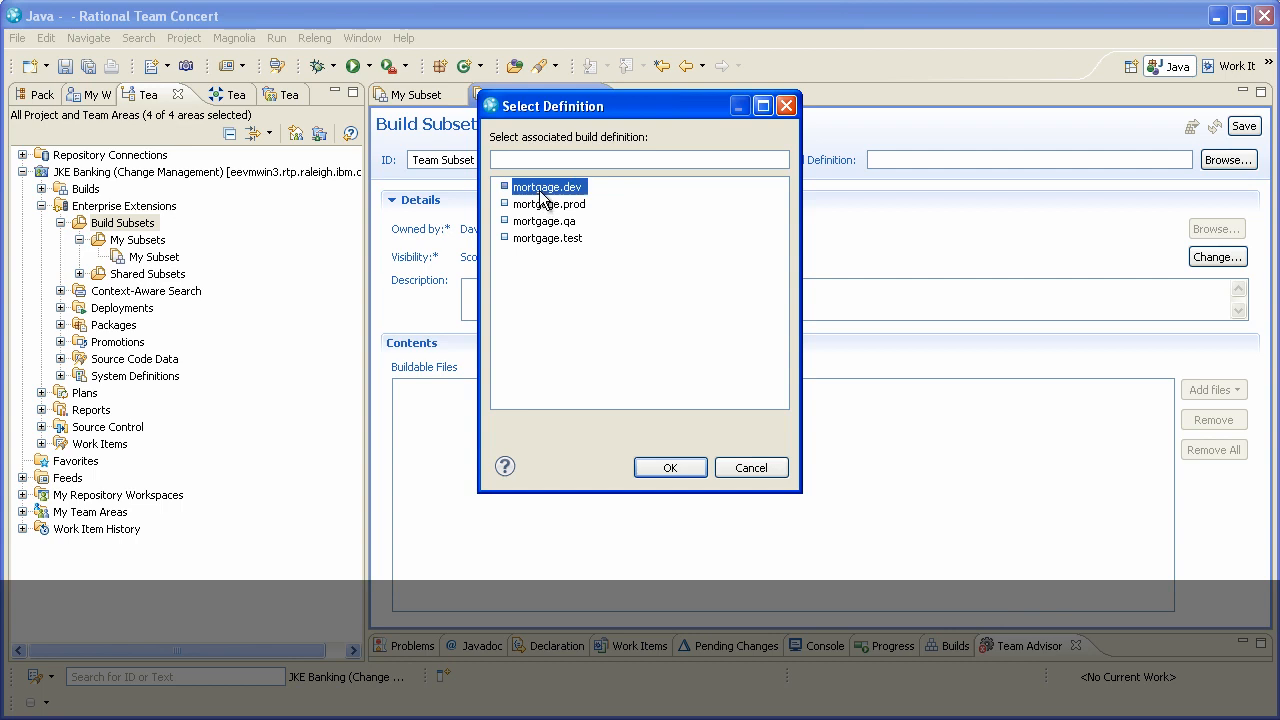
left_click(667, 468)
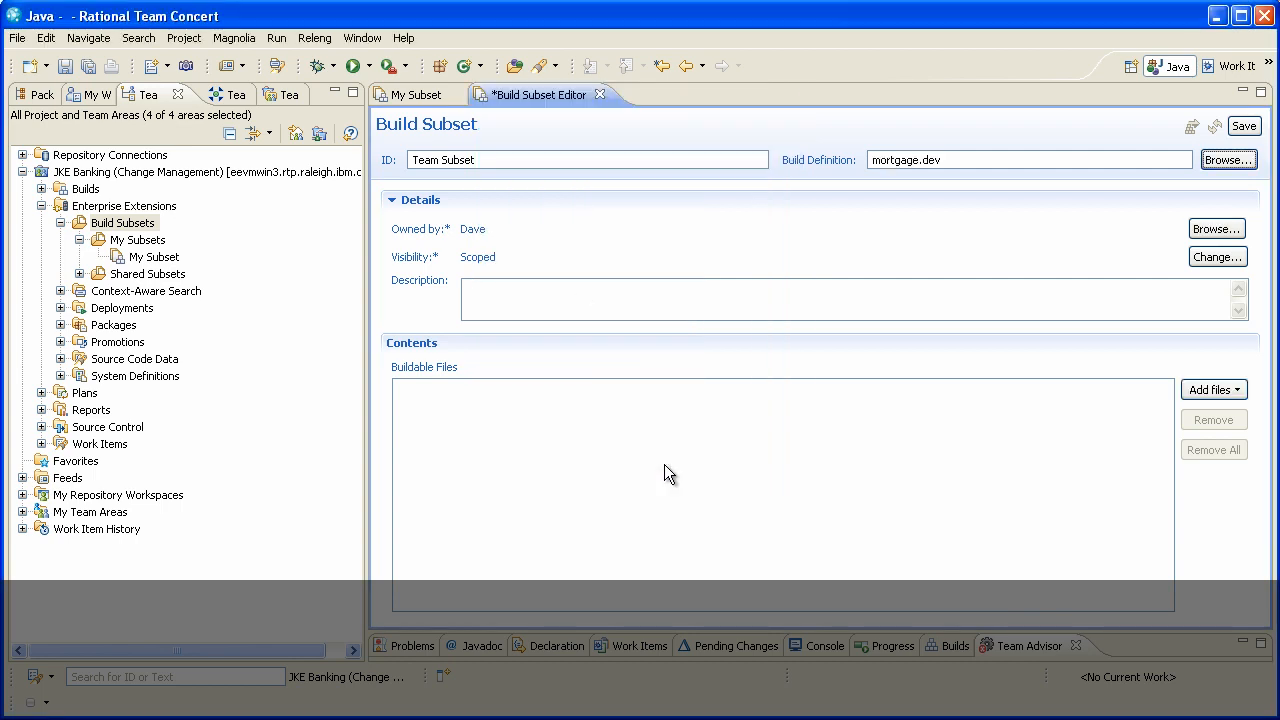
Step: Manually add the MortgageApplication-JKEMPMT project from the Mortgage component to Team Subset's buildable files
left_click(1238, 391)
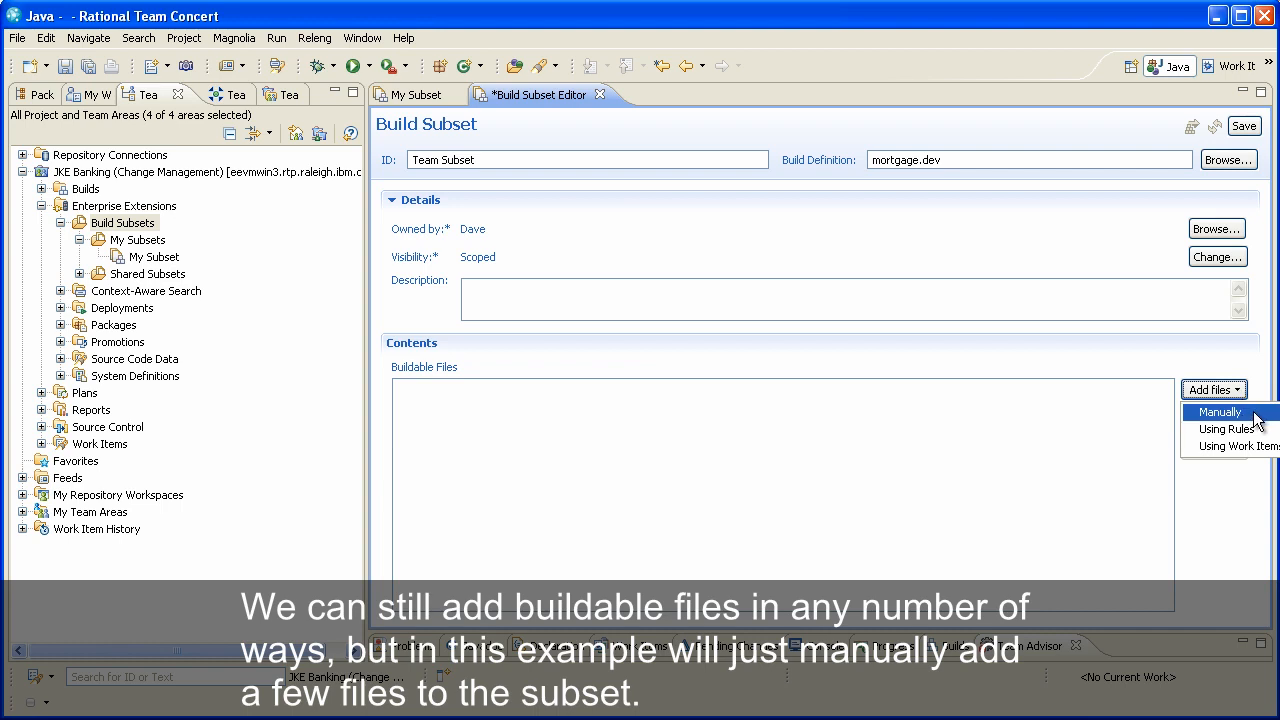
left_click(1220, 412)
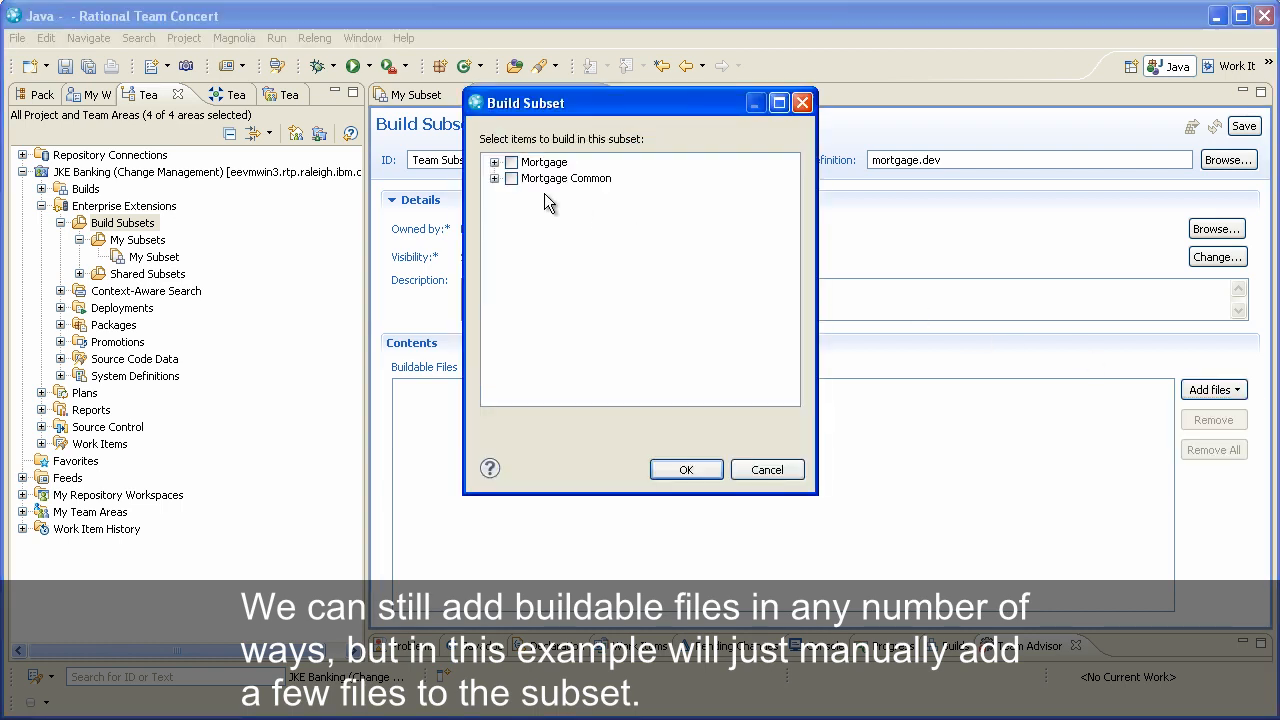
left_click(494, 162)
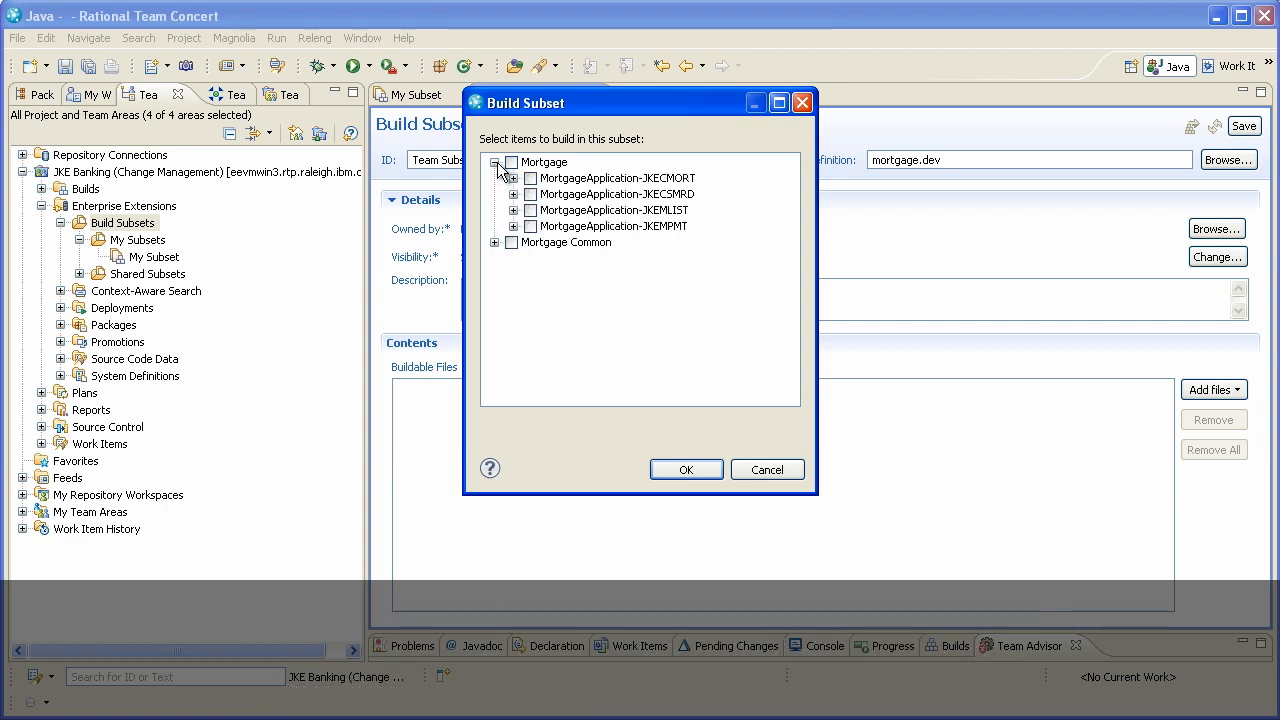
left_click(531, 226)
left_click(685, 470)
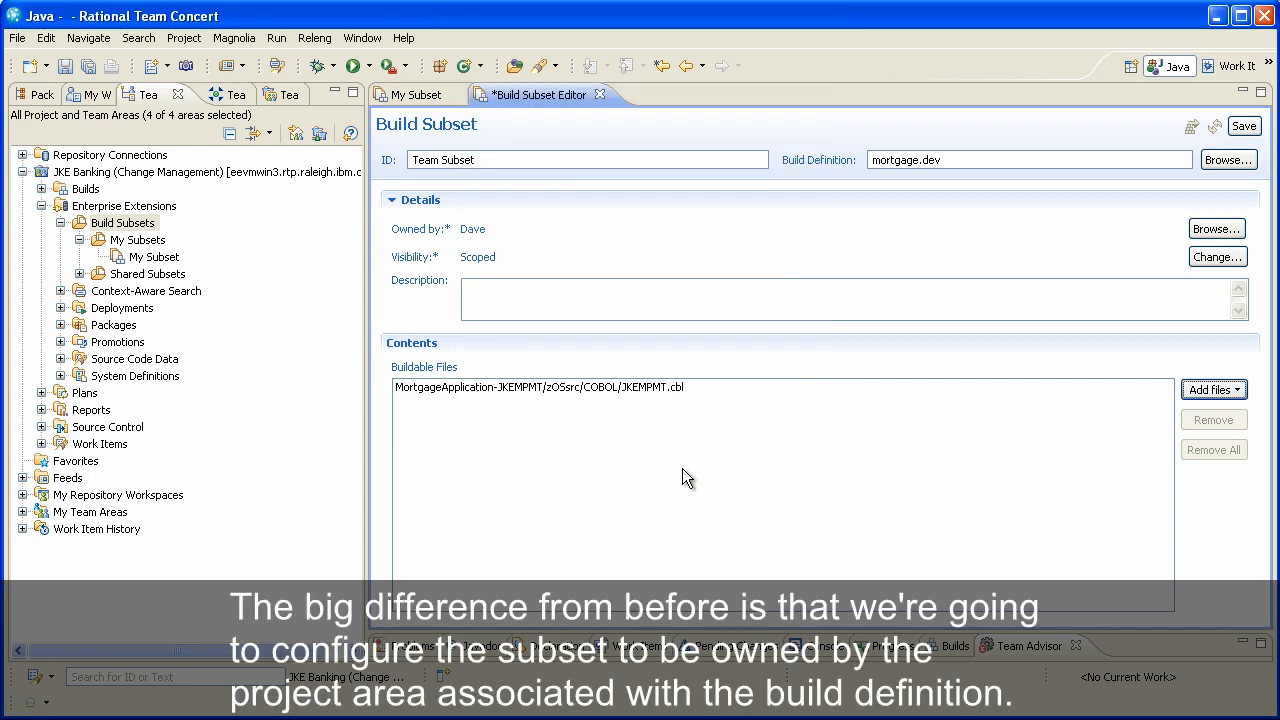
Step: Make the build definition's project area or team area the owner of Team Subset and save the subset
left_click(1229, 233)
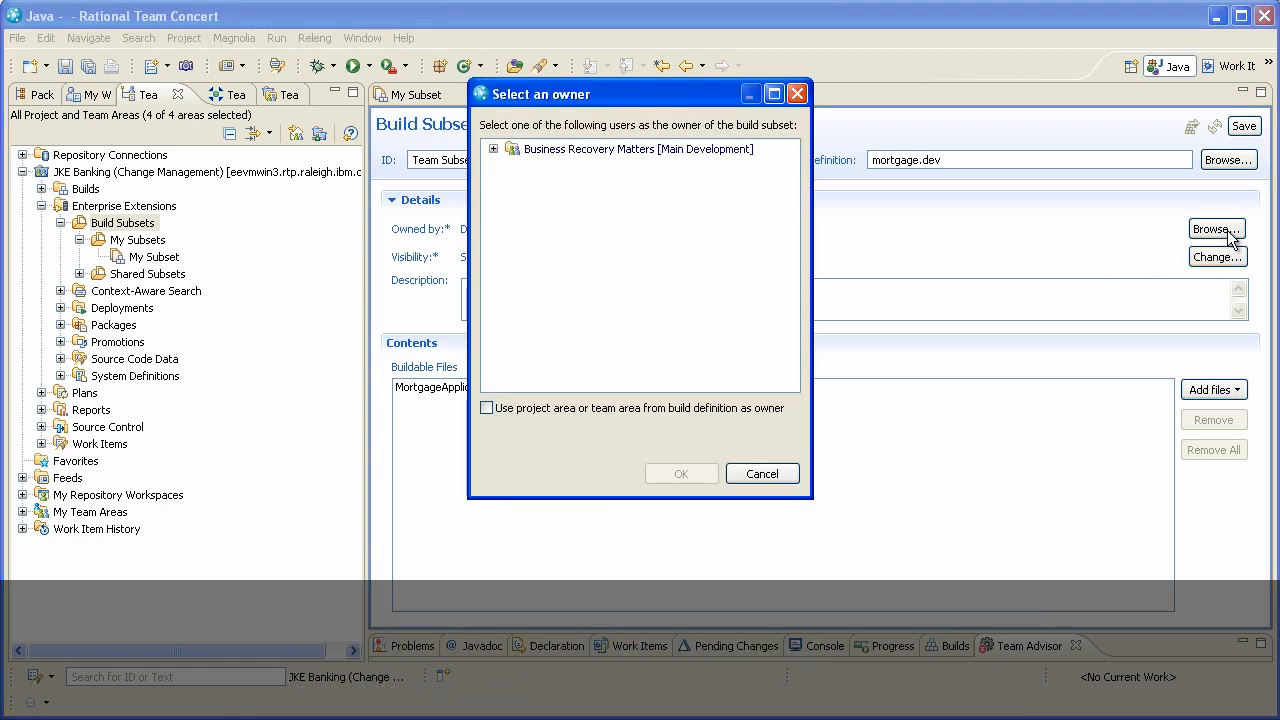
left_click(503, 409)
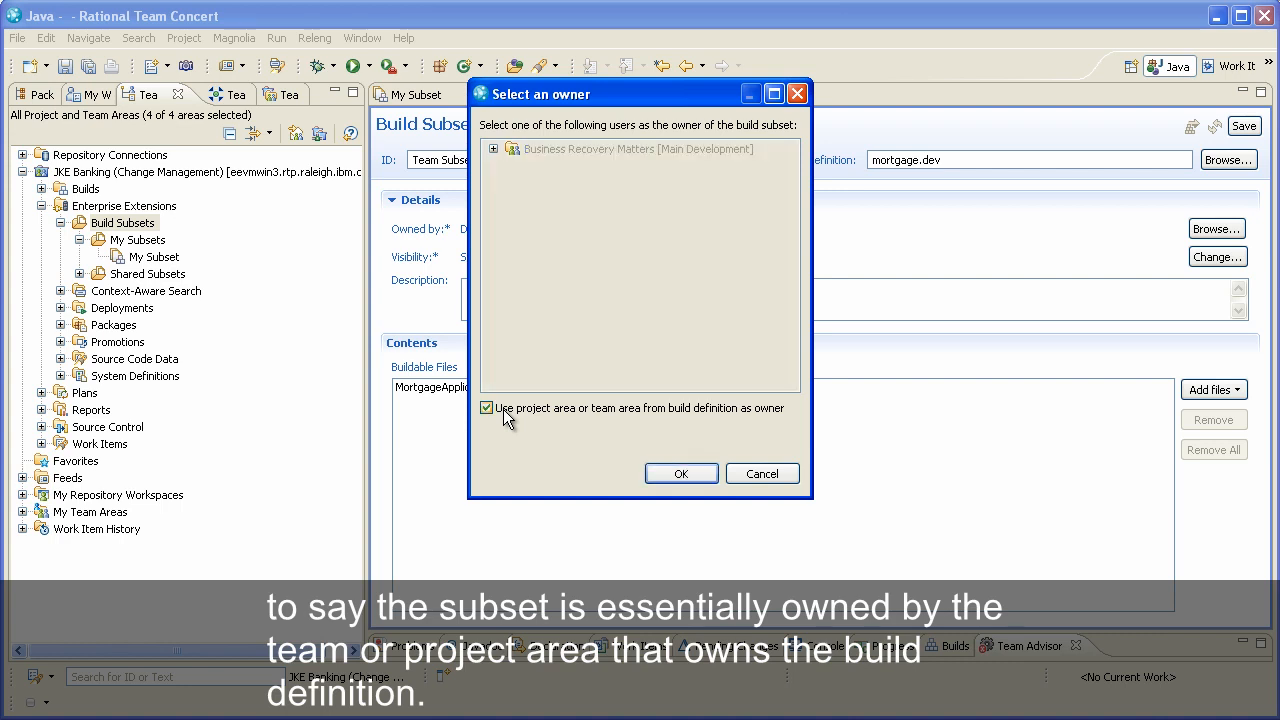
left_click(677, 474)
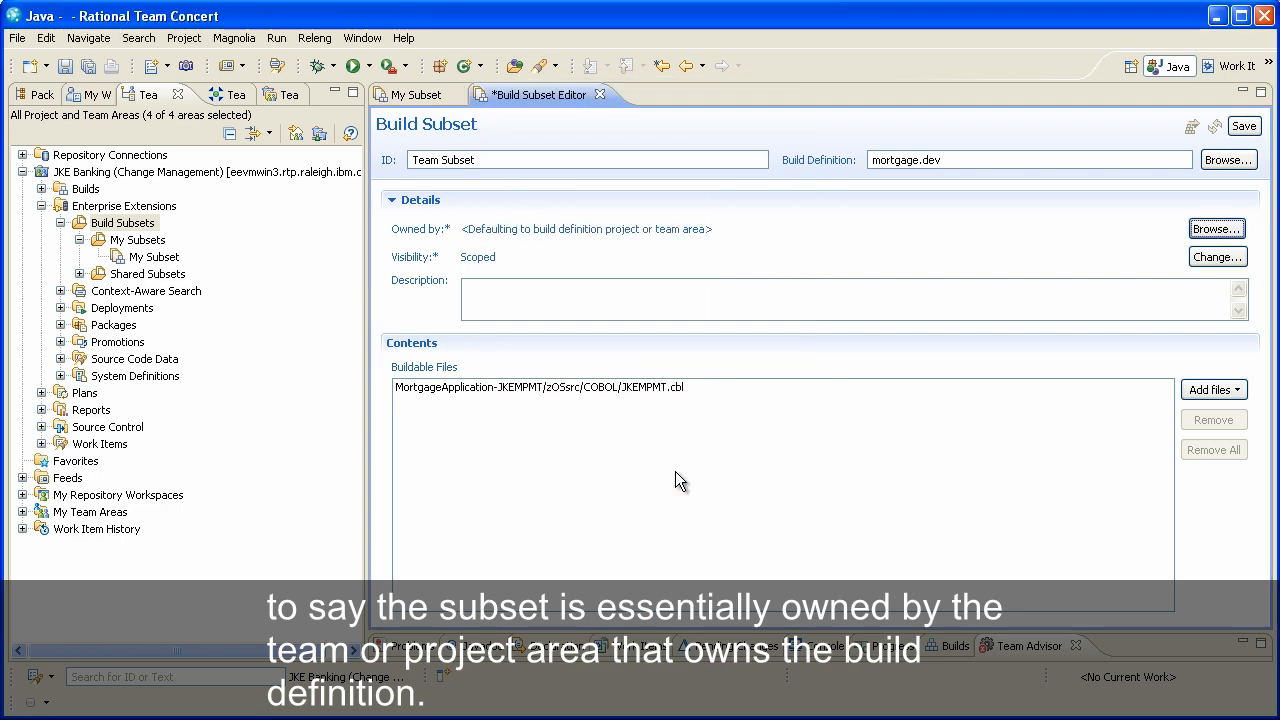
left_click(1243, 128)
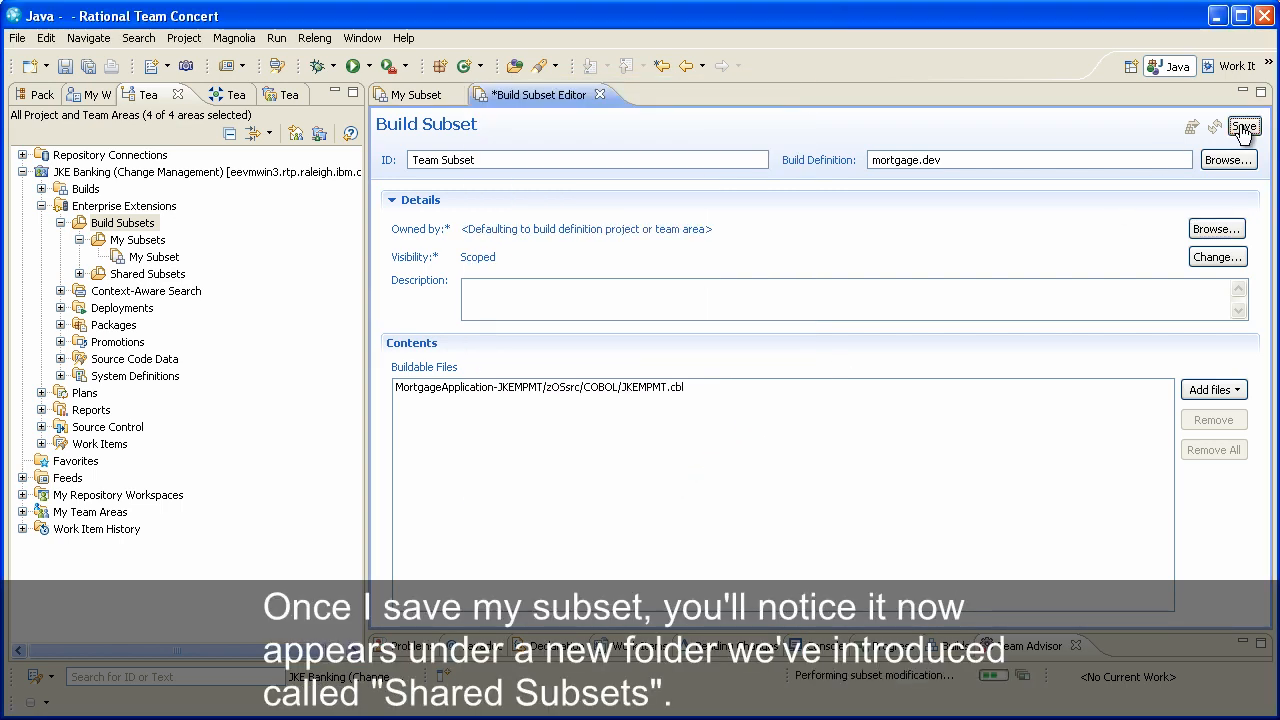
Step: Locate Team Subset in the Shared Subsets folder and review its read access permission options, dismissing them without changes
left_click(41, 205)
left_click(60, 223)
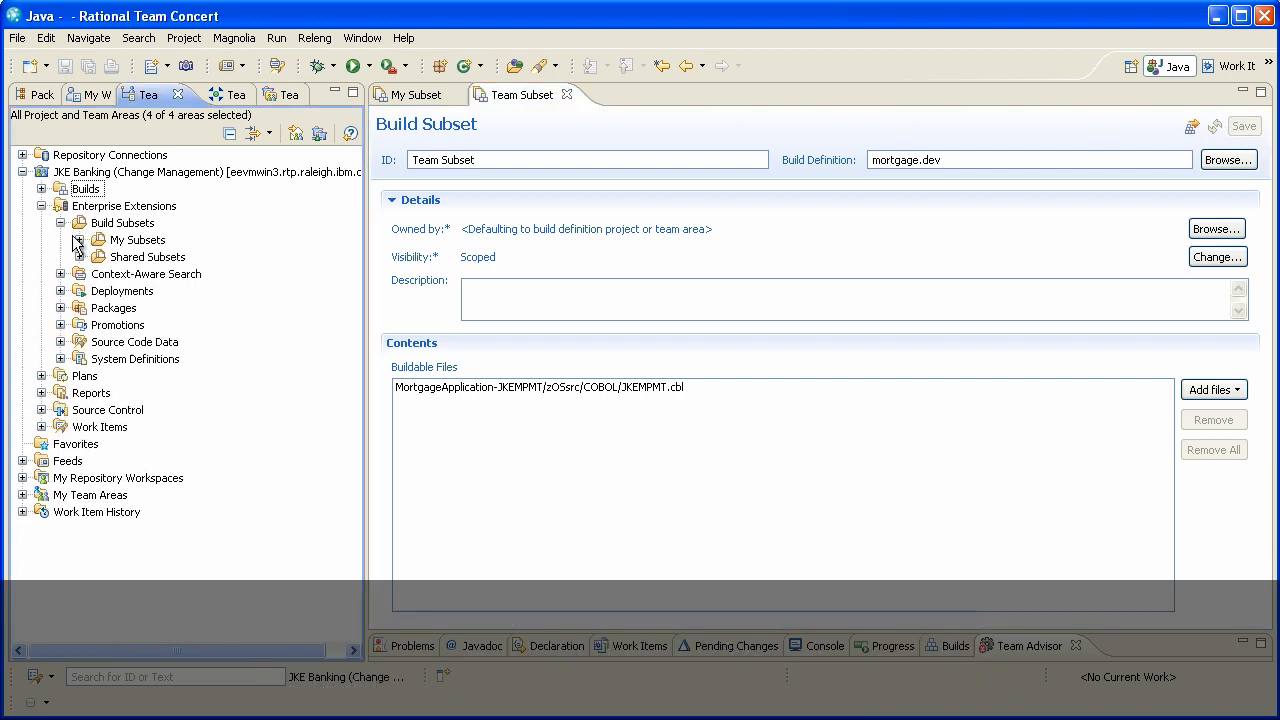
left_click(79, 257)
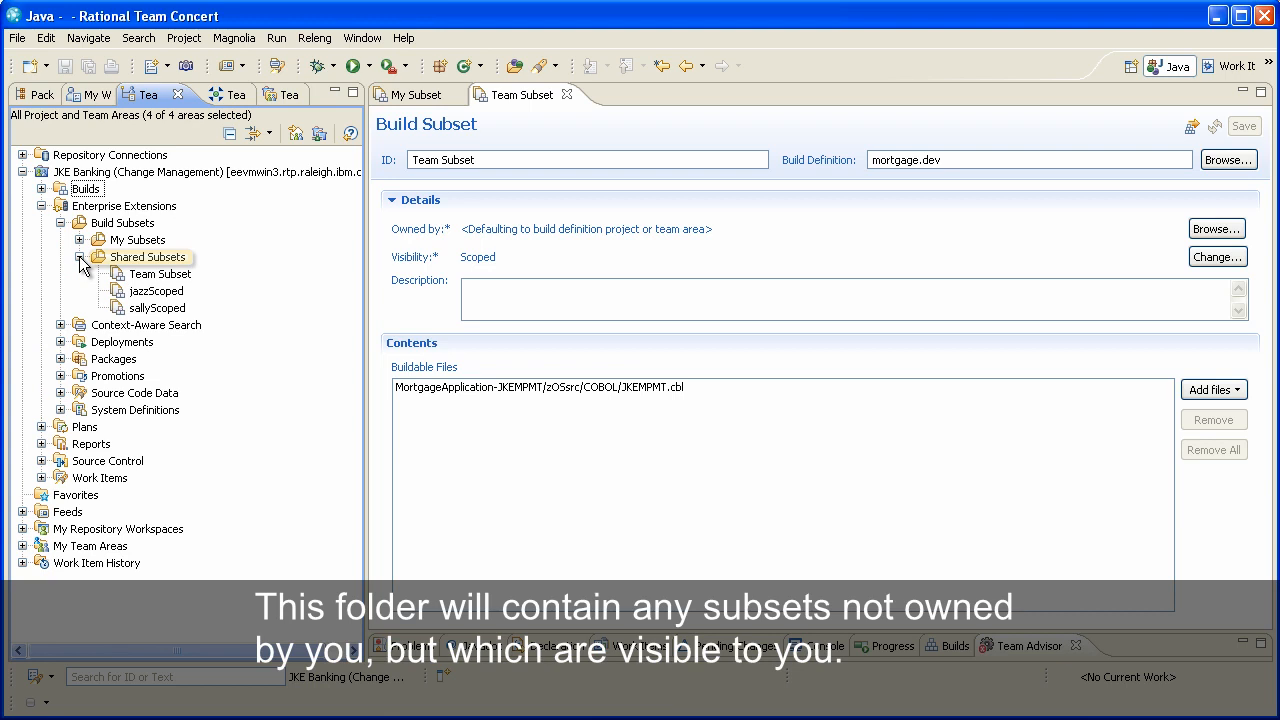
left_click(125, 279)
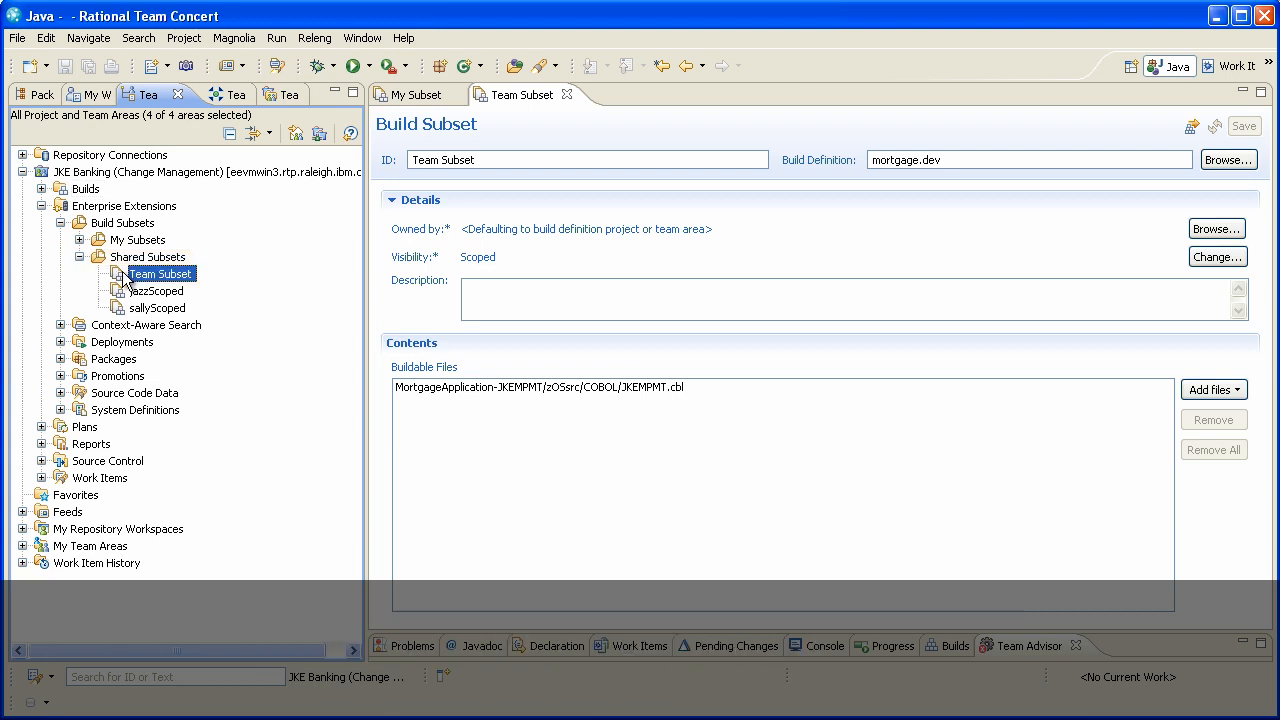
left_click(1213, 258)
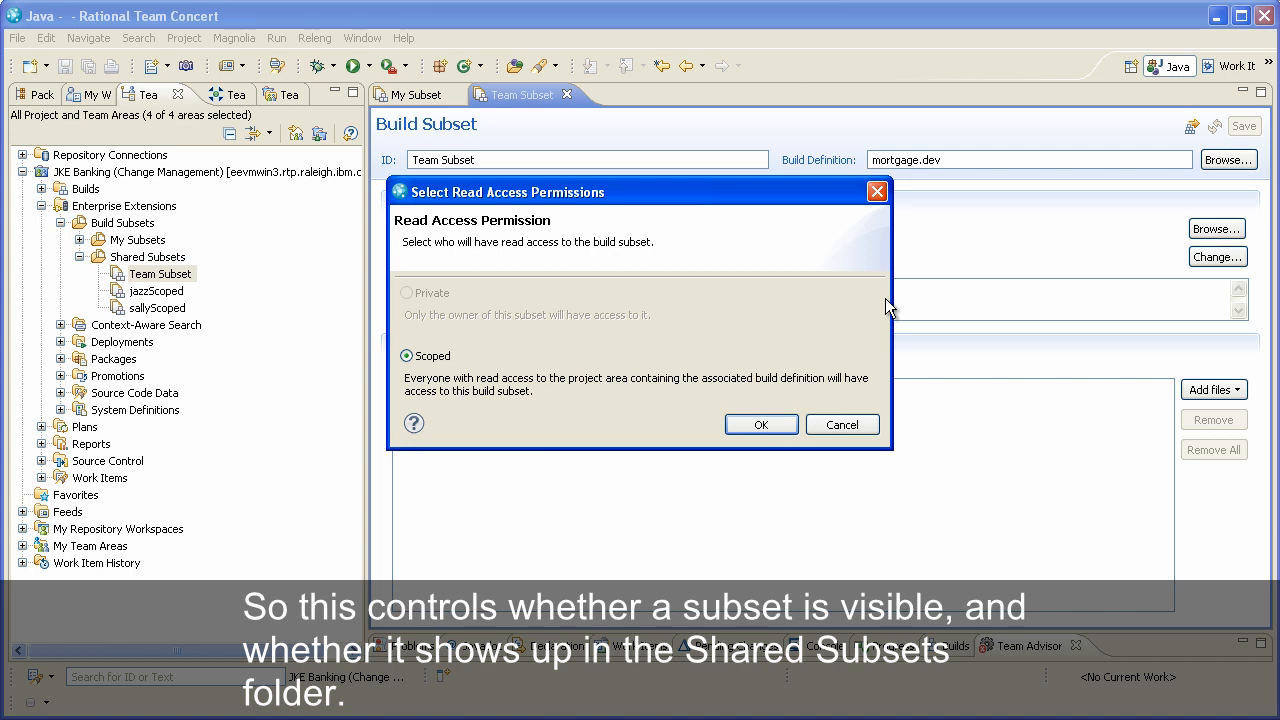
left_click(815, 424)
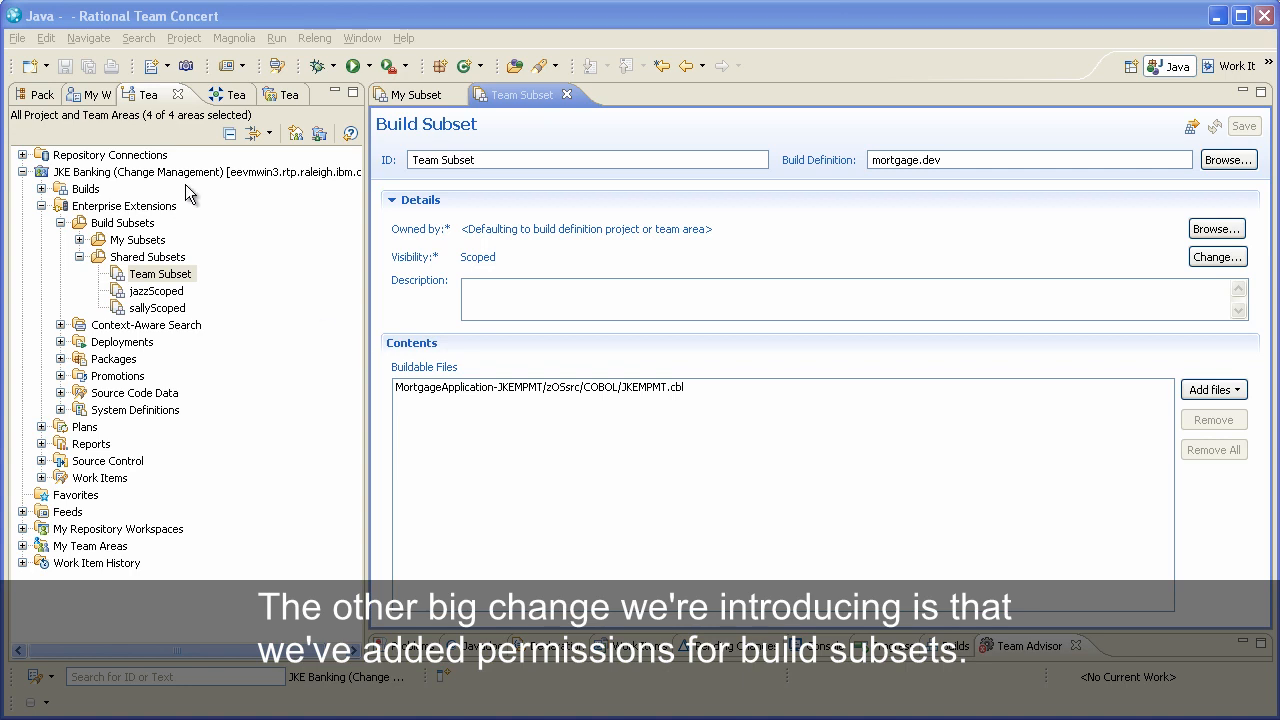
Step: Open the JKE Banking (Change Management) project area and examine the Build Subsets permissions in its process configuration for teams
left_click(177, 173)
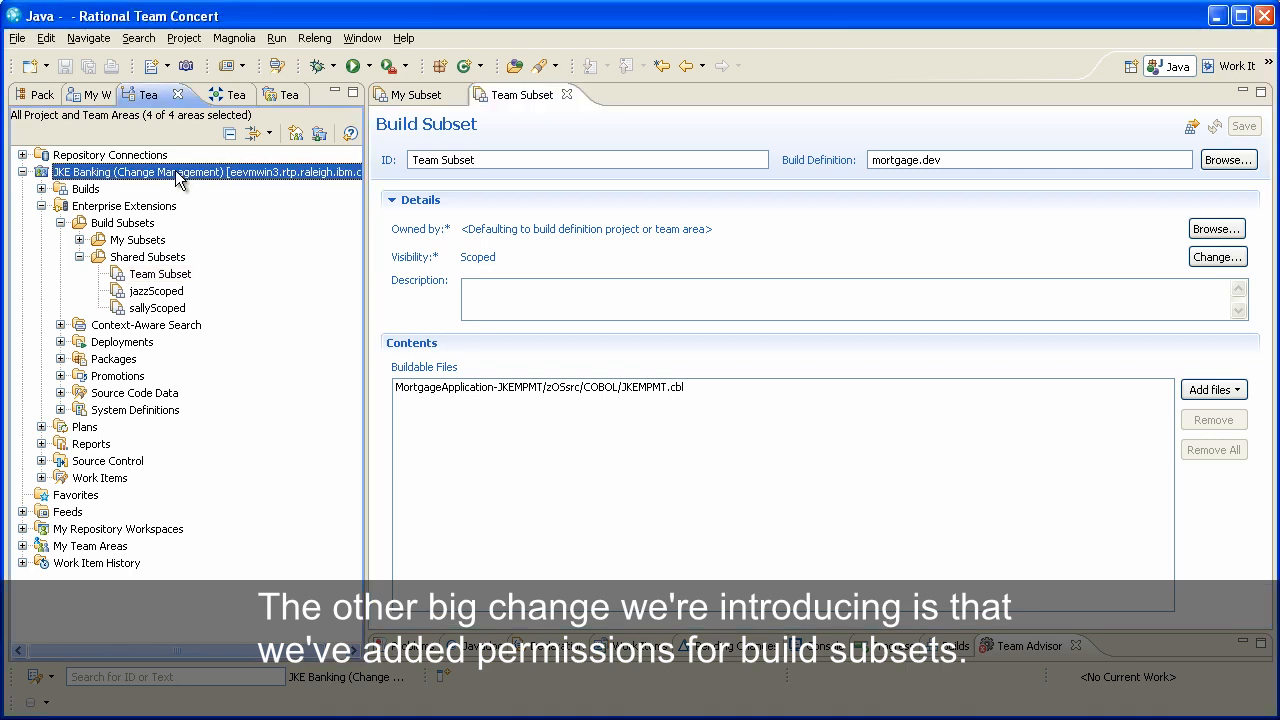
right_click(178, 178)
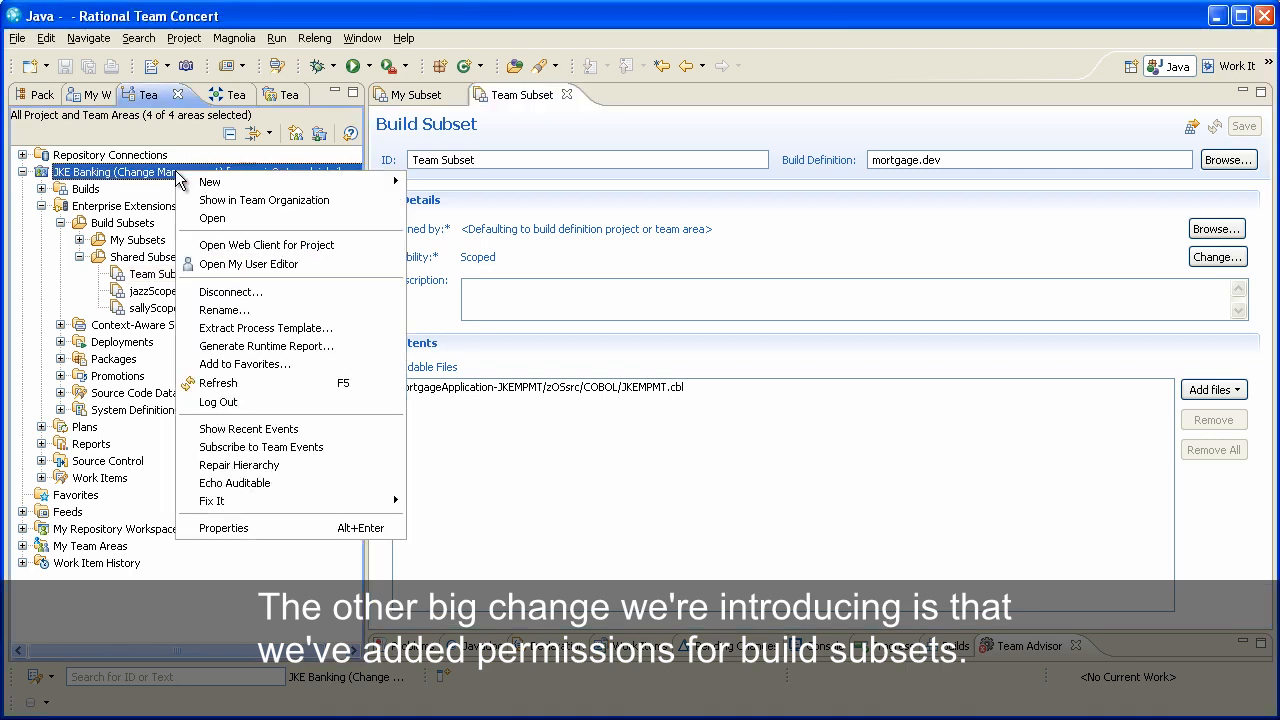
left_click(210, 218)
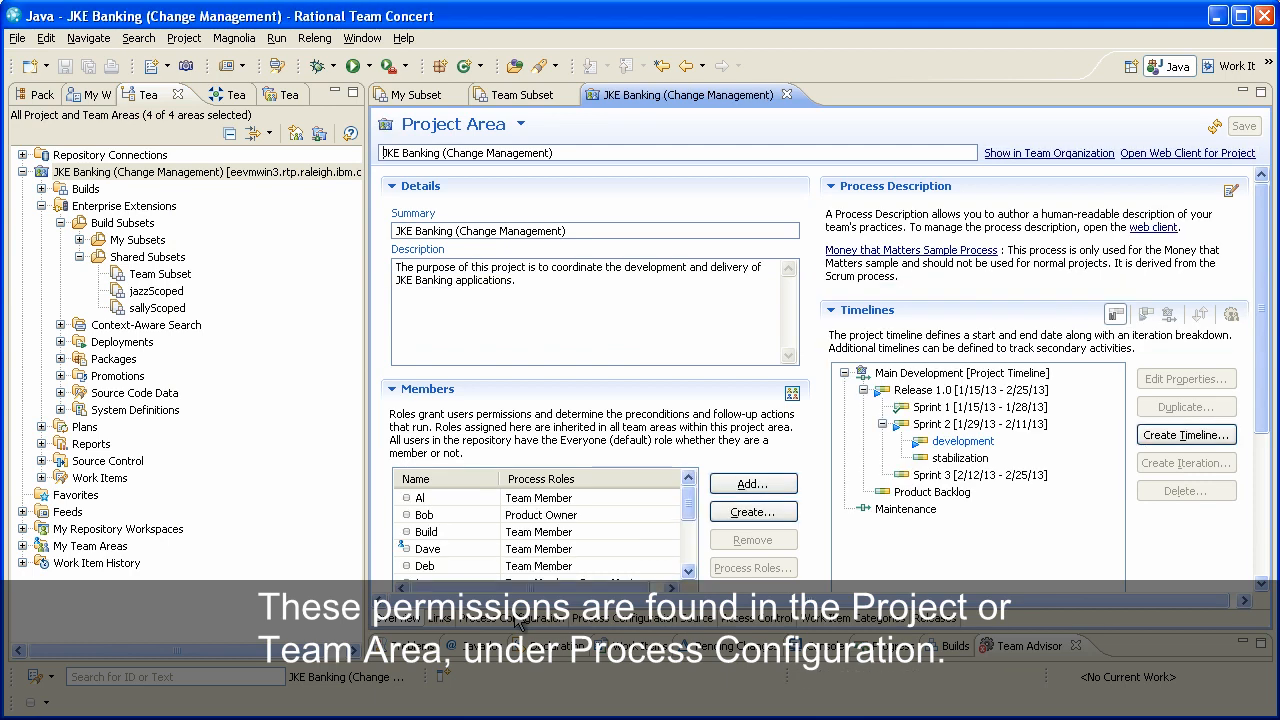
left_click(516, 618)
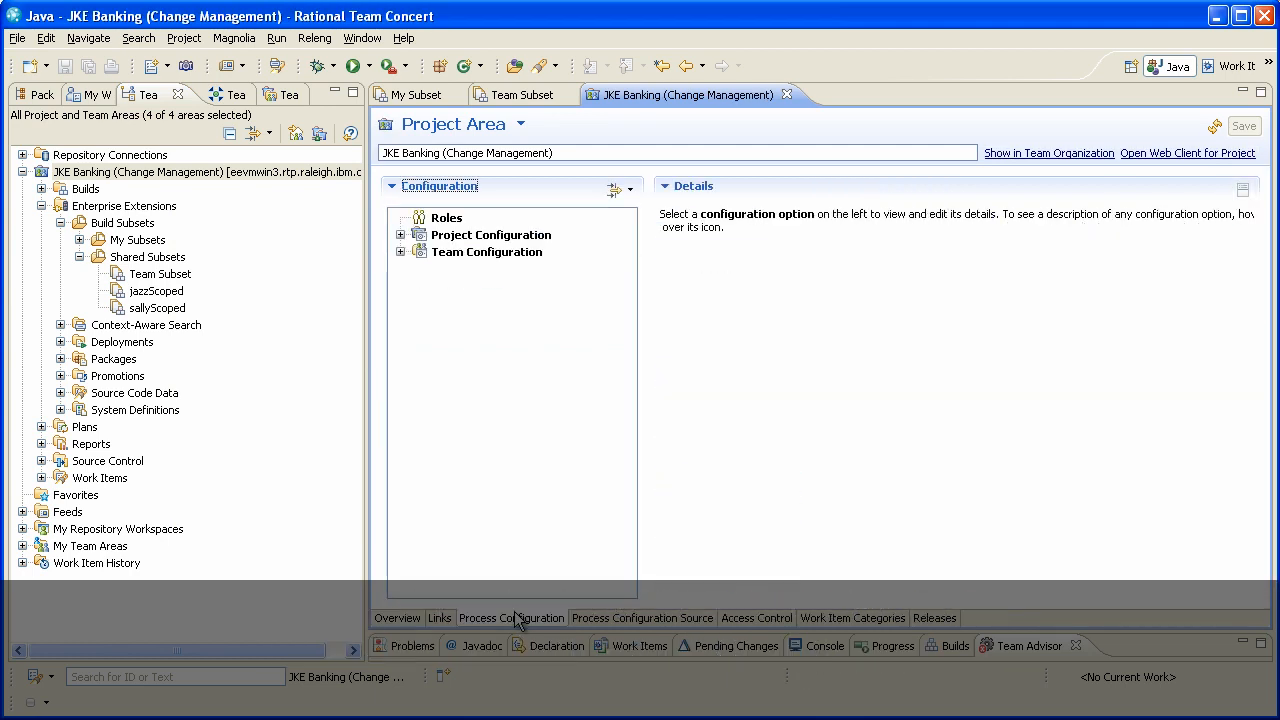
left_click(400, 252)
left_click(466, 270)
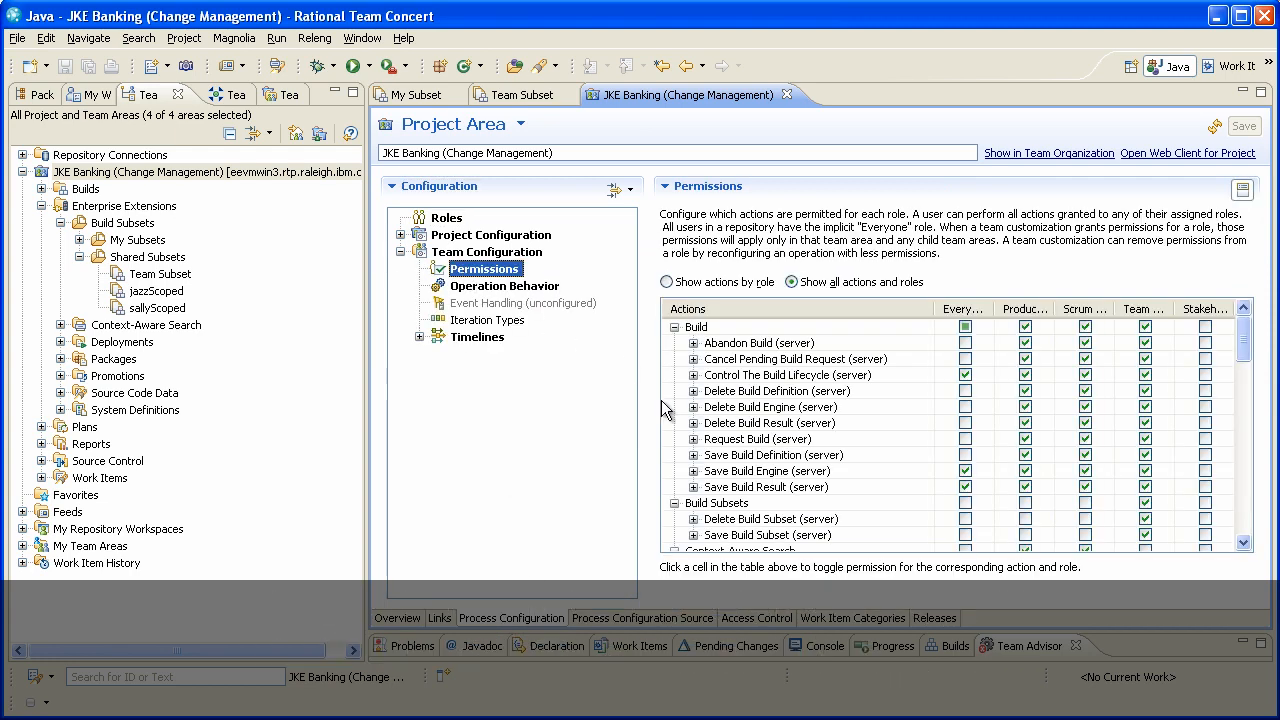
left_click(720, 503)
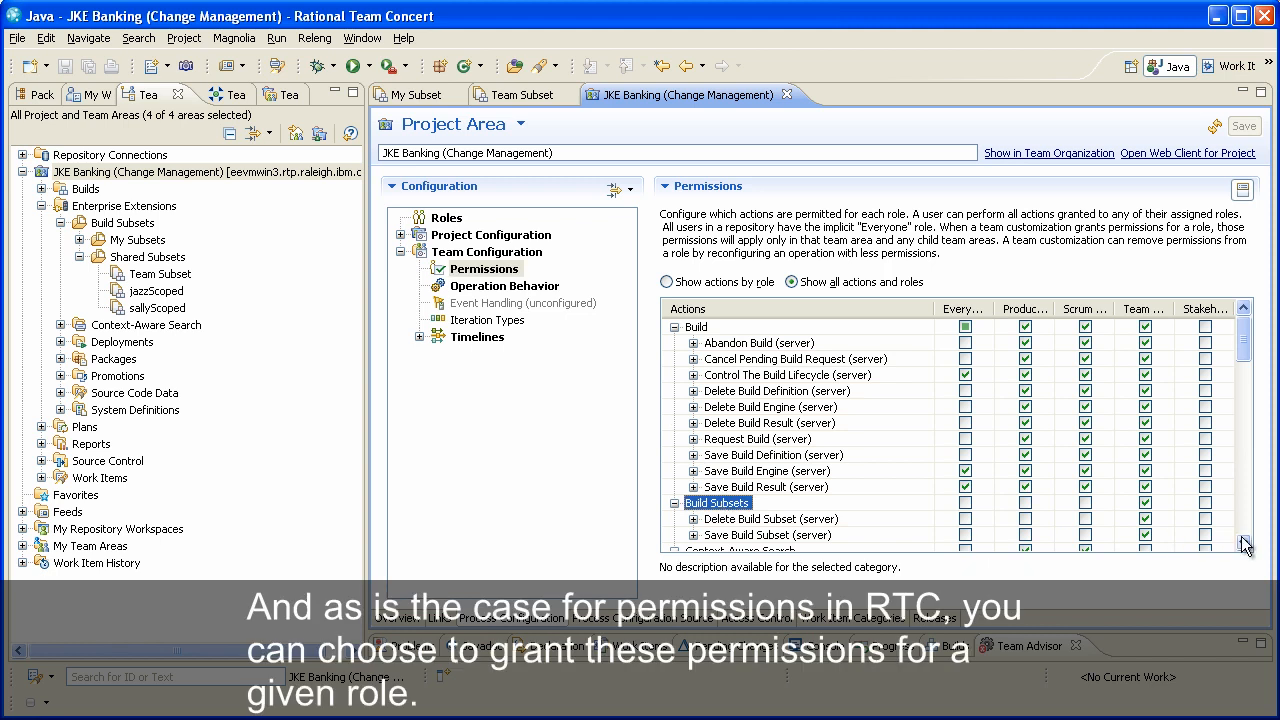